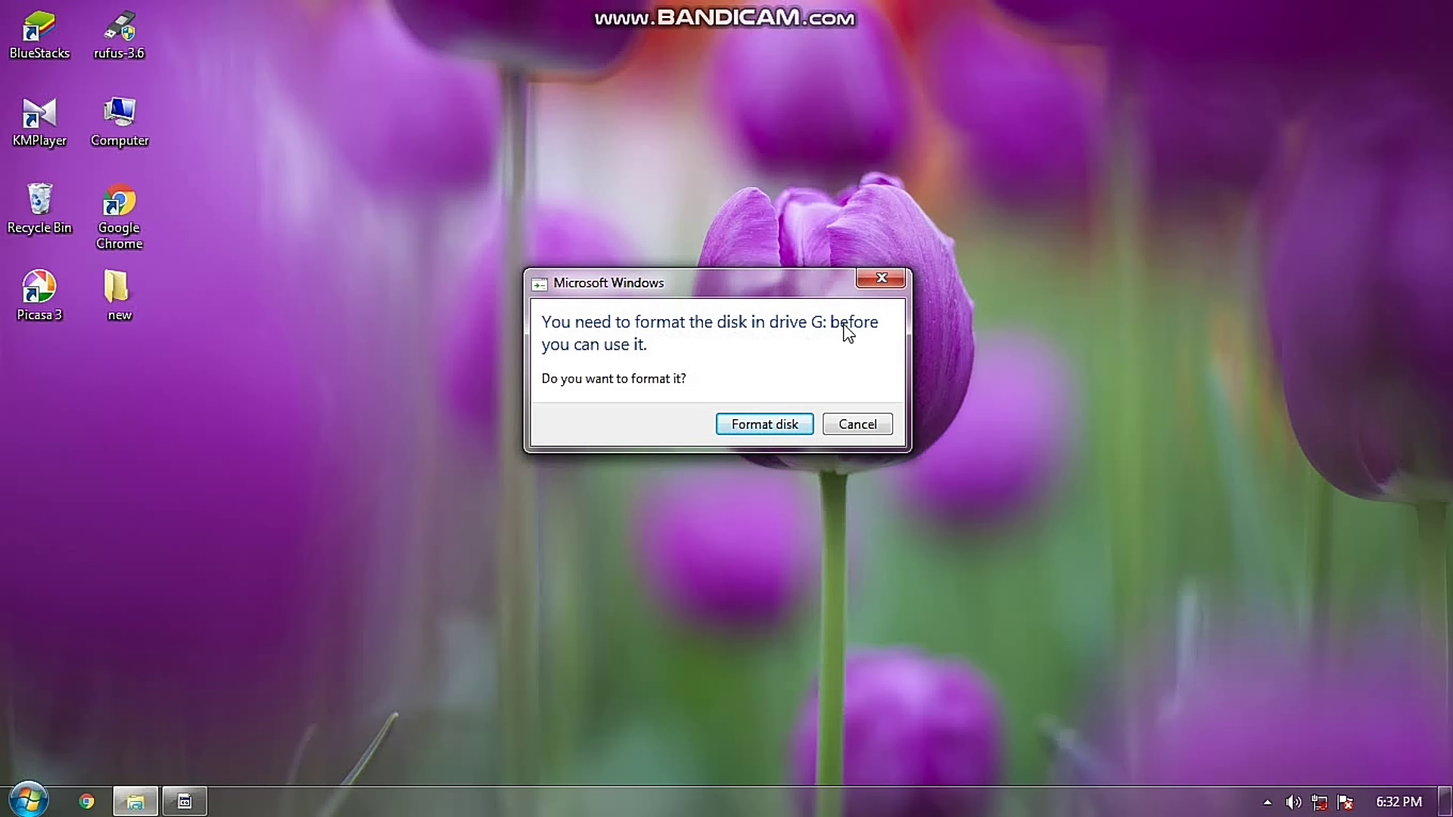
# Step: Start a quick FAT format of drive G with default capacity and confirm erasing all data
pyautogui.click(749, 431)
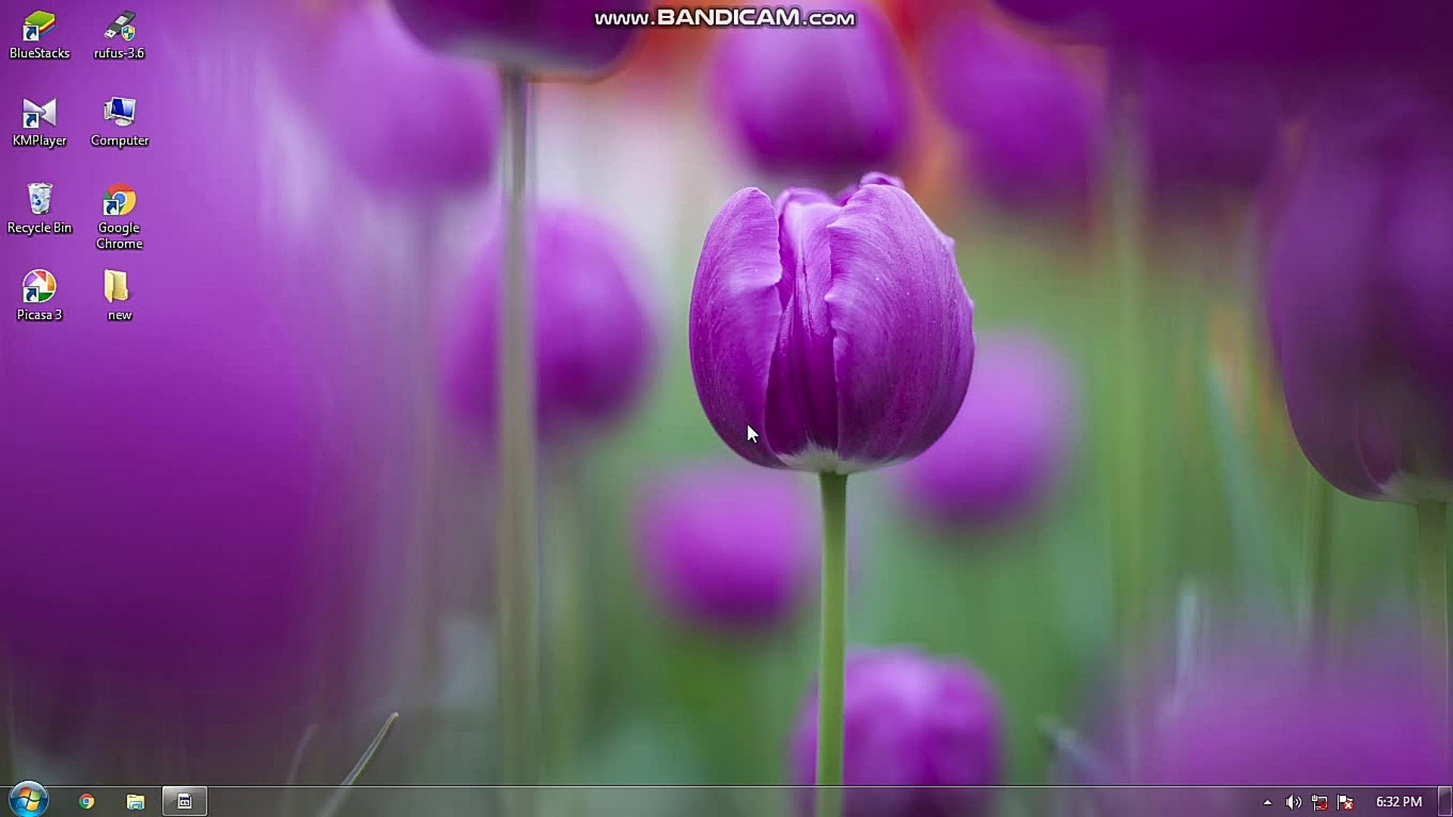
pyautogui.moveTo(223, 99); pyautogui.dragTo(290, 91)
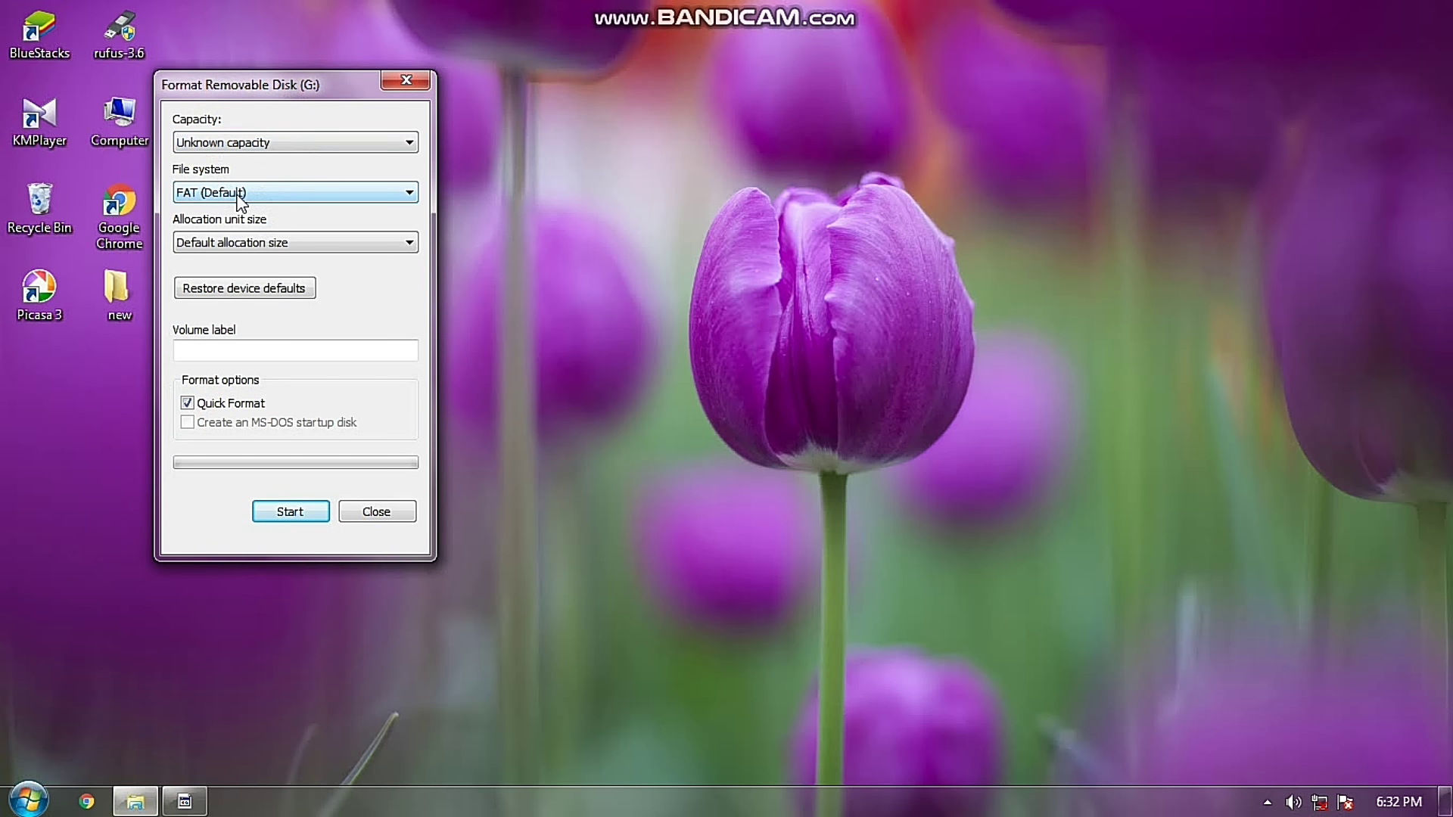
pyautogui.click(369, 146)
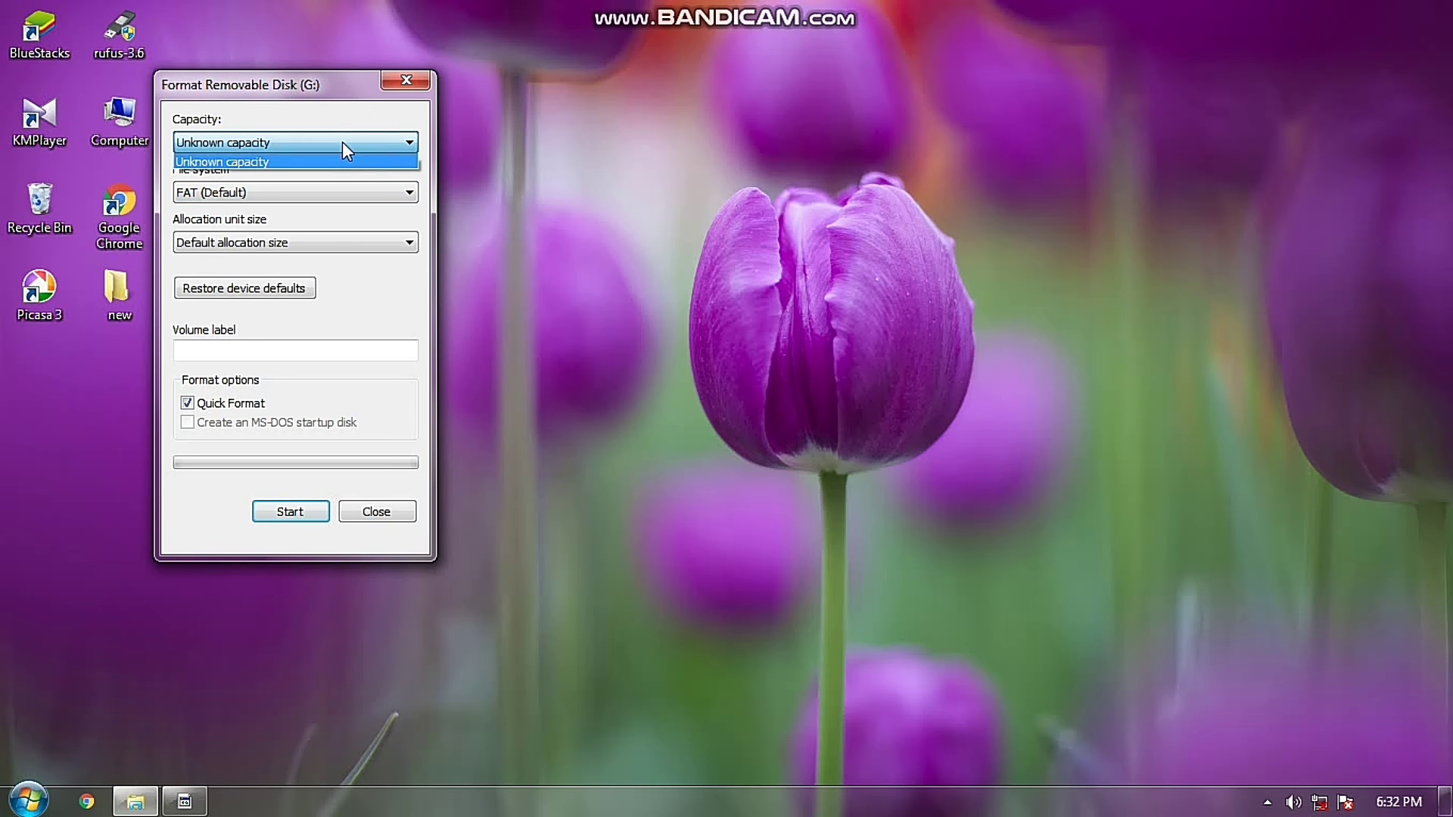
pyautogui.click(342, 142)
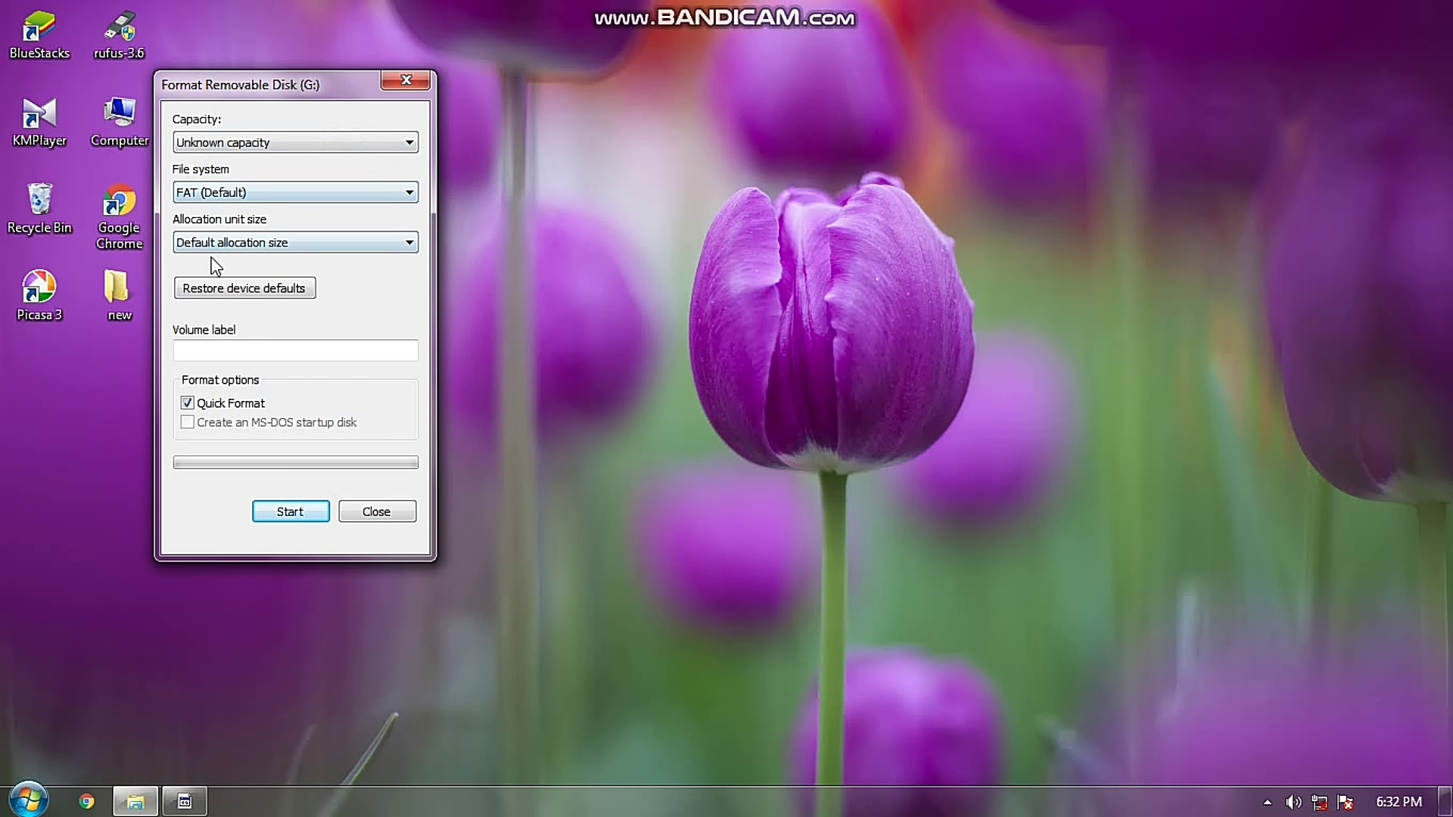
pyautogui.click(284, 513)
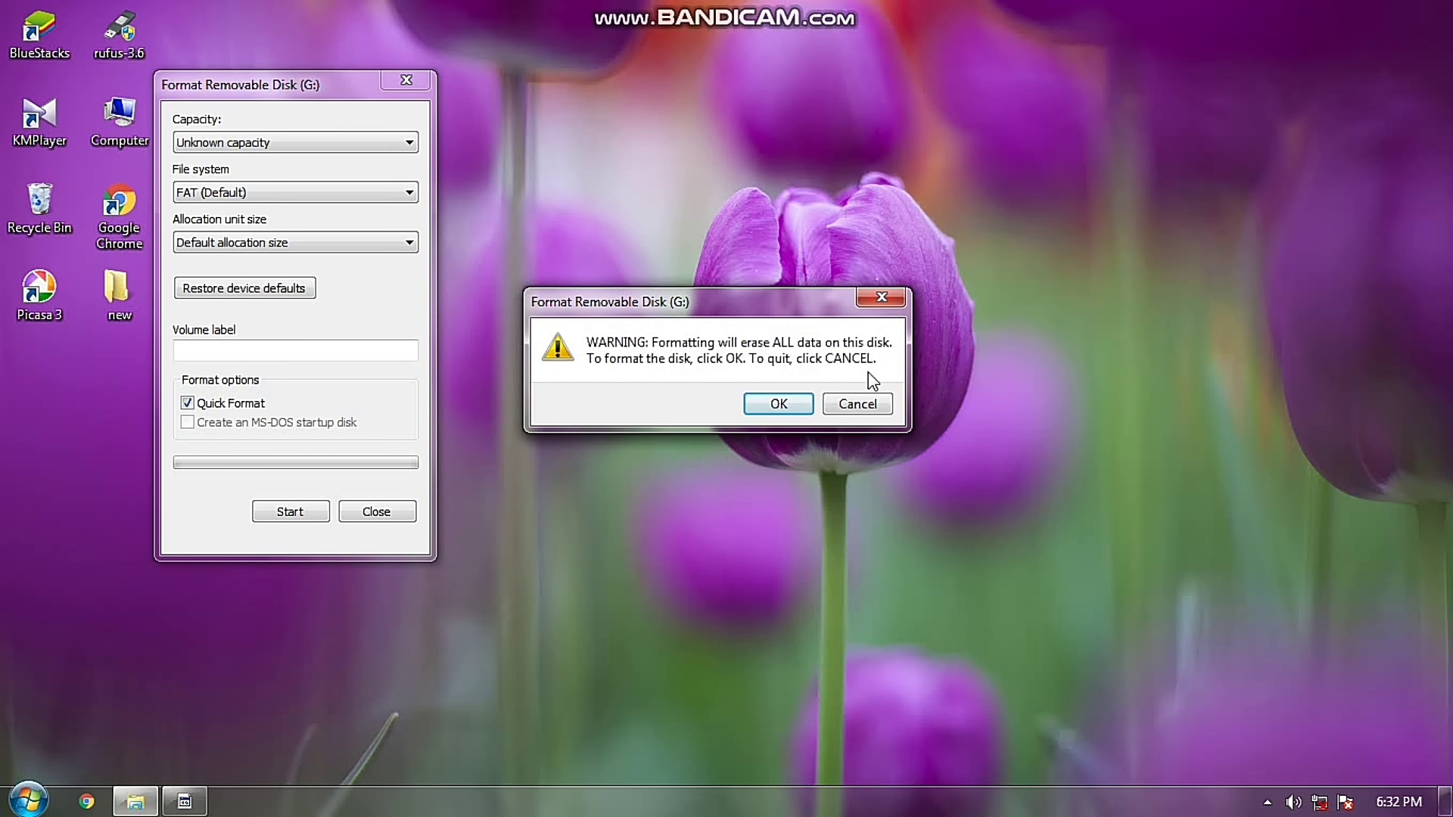
pyautogui.click(771, 412)
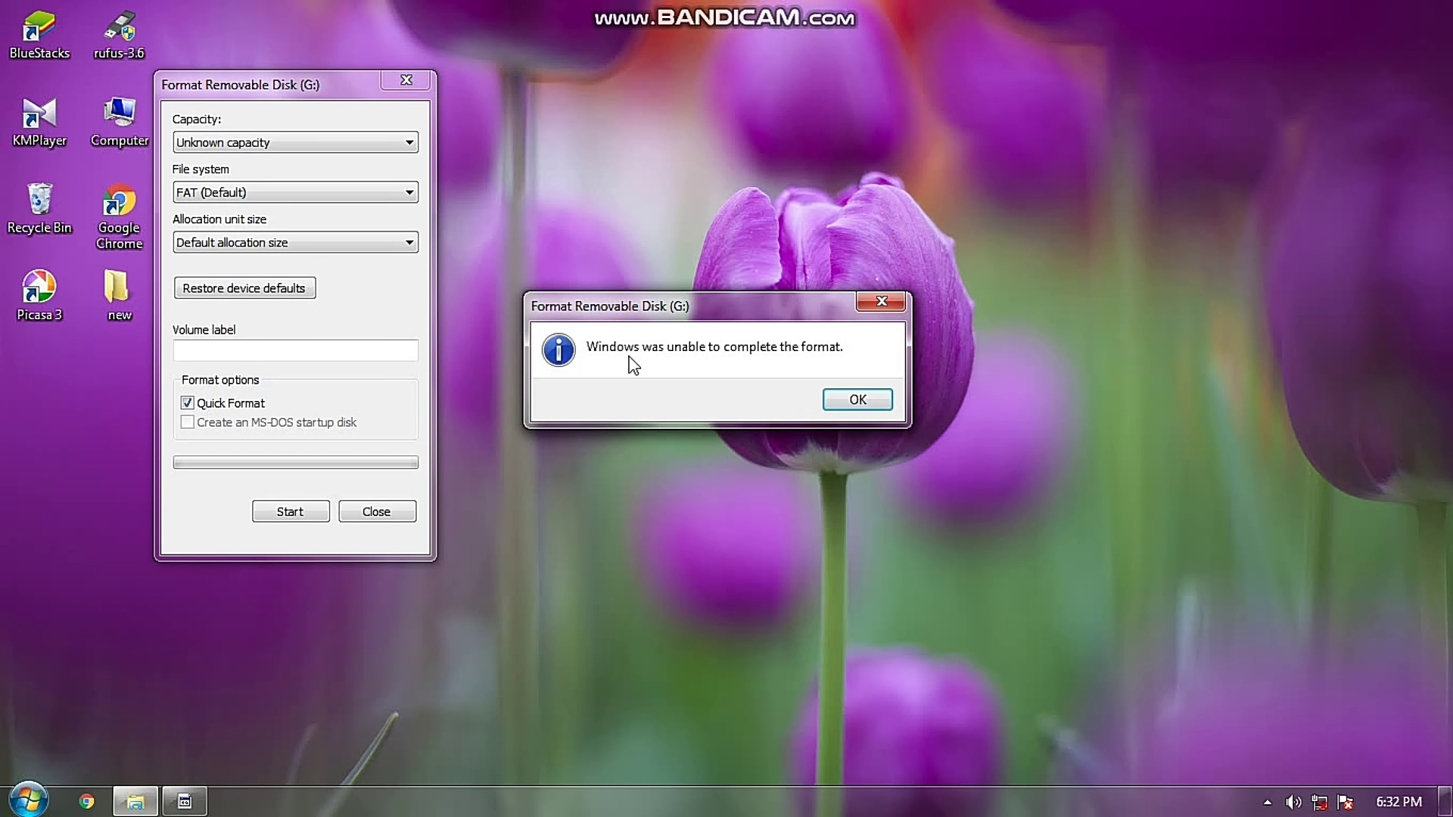
# Step: Dismiss the format-failed notice, the Format window and the 'Windows can't format G' message
pyautogui.click(846, 404)
pyautogui.click(394, 507)
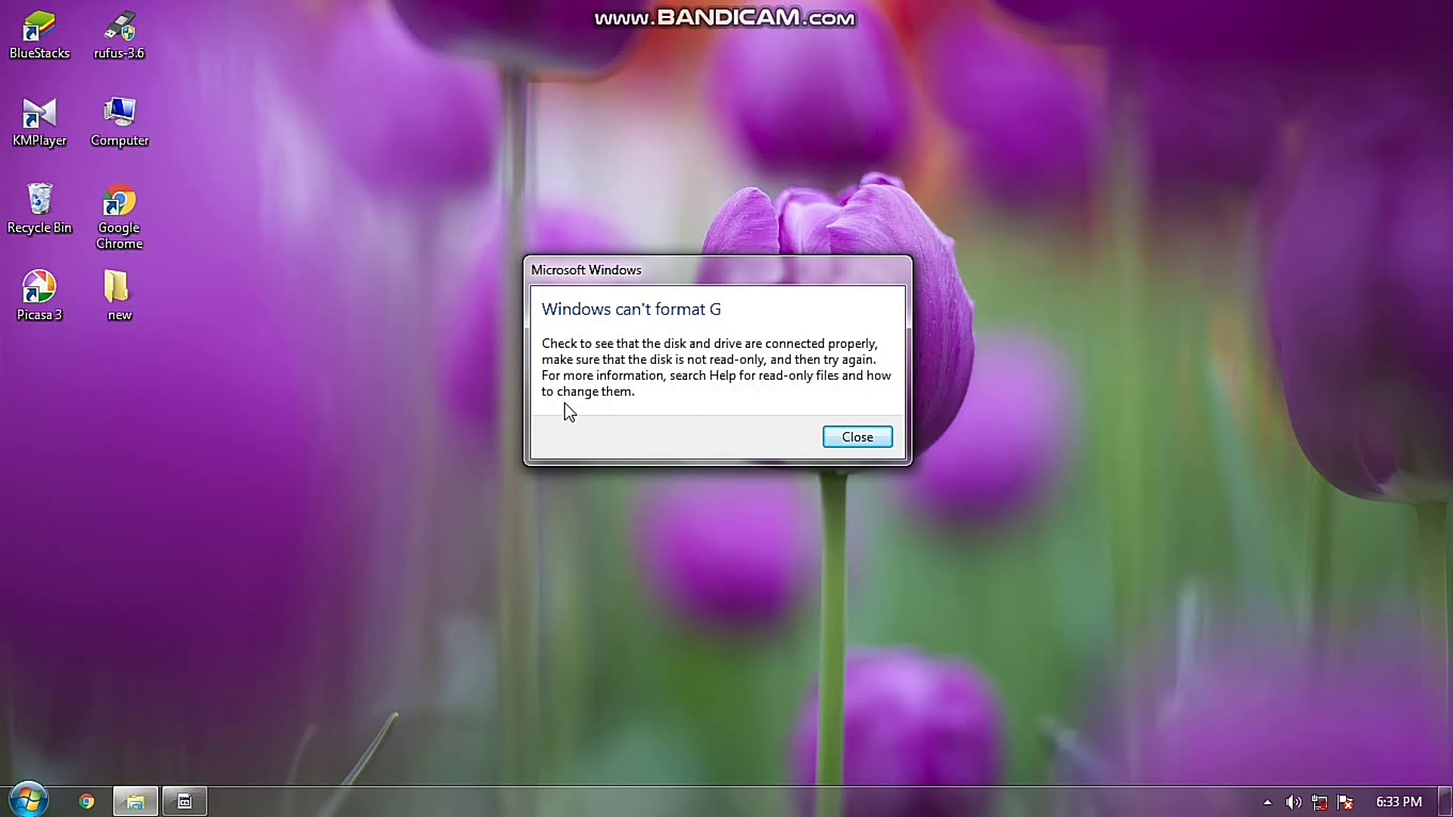
pyautogui.click(840, 435)
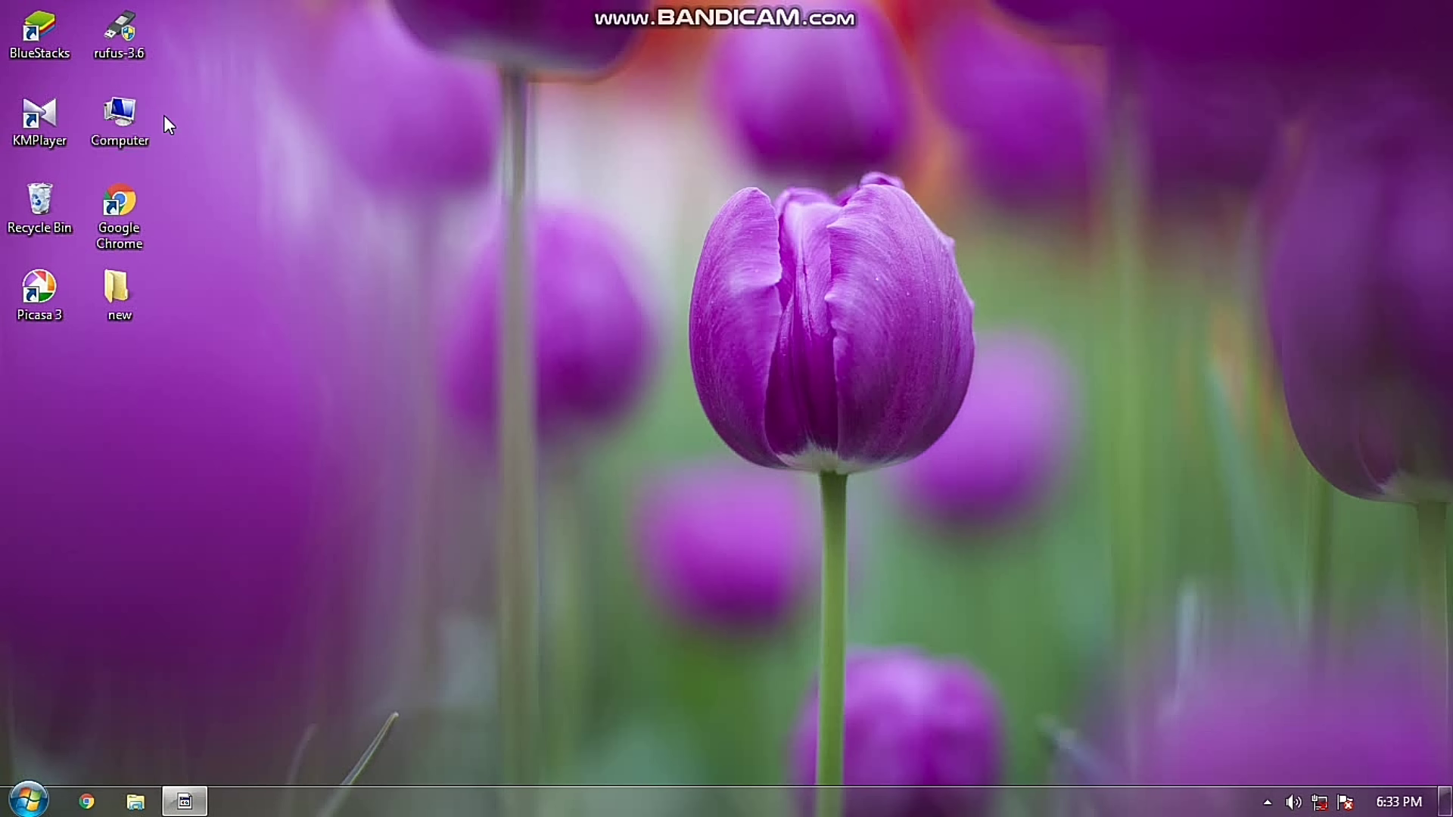
# Step: From the Computer window, bring up the Format settings for Removable Disk (G:)
pyautogui.doubleClick(142, 115)
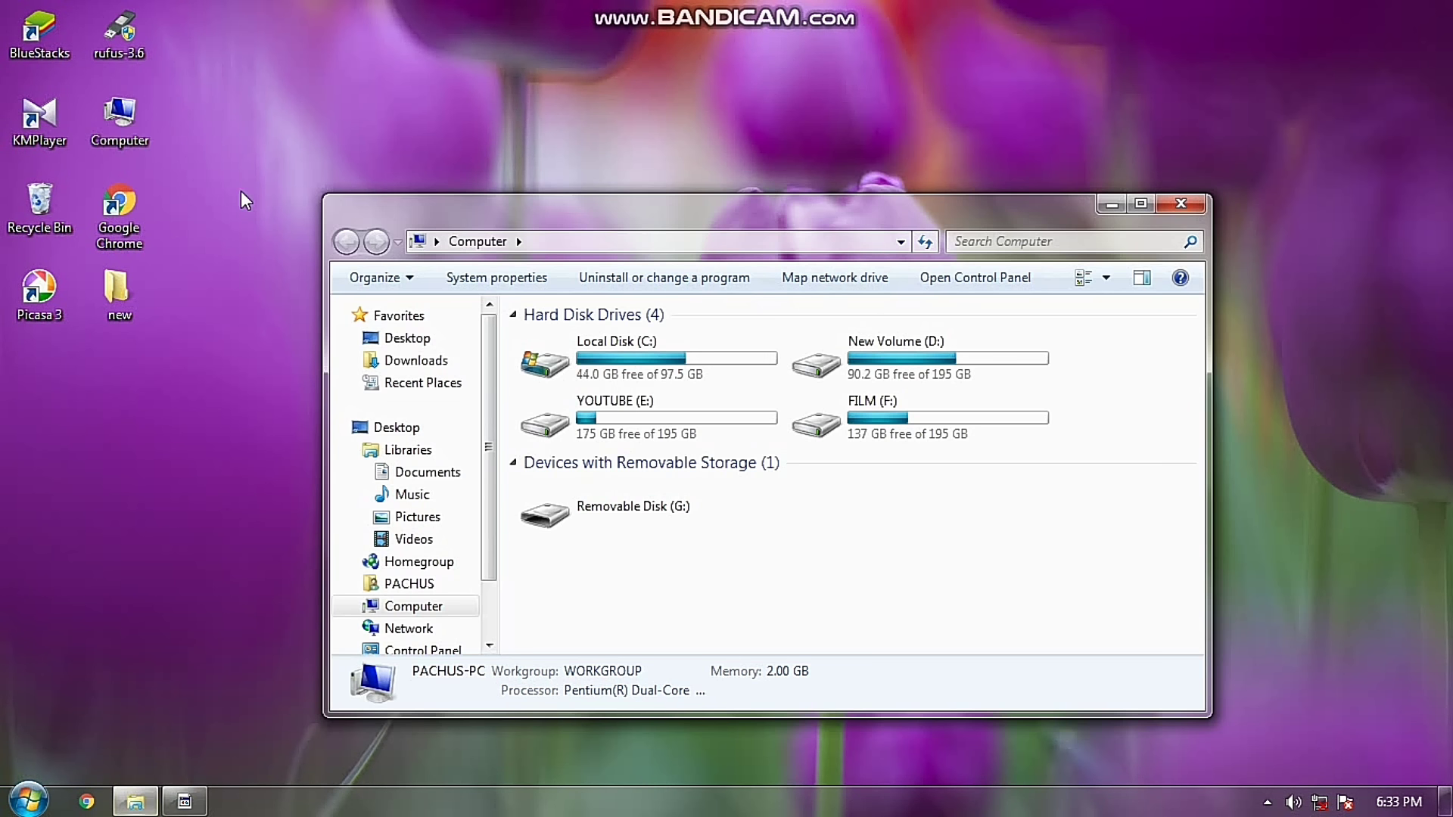
pyautogui.click(1136, 209)
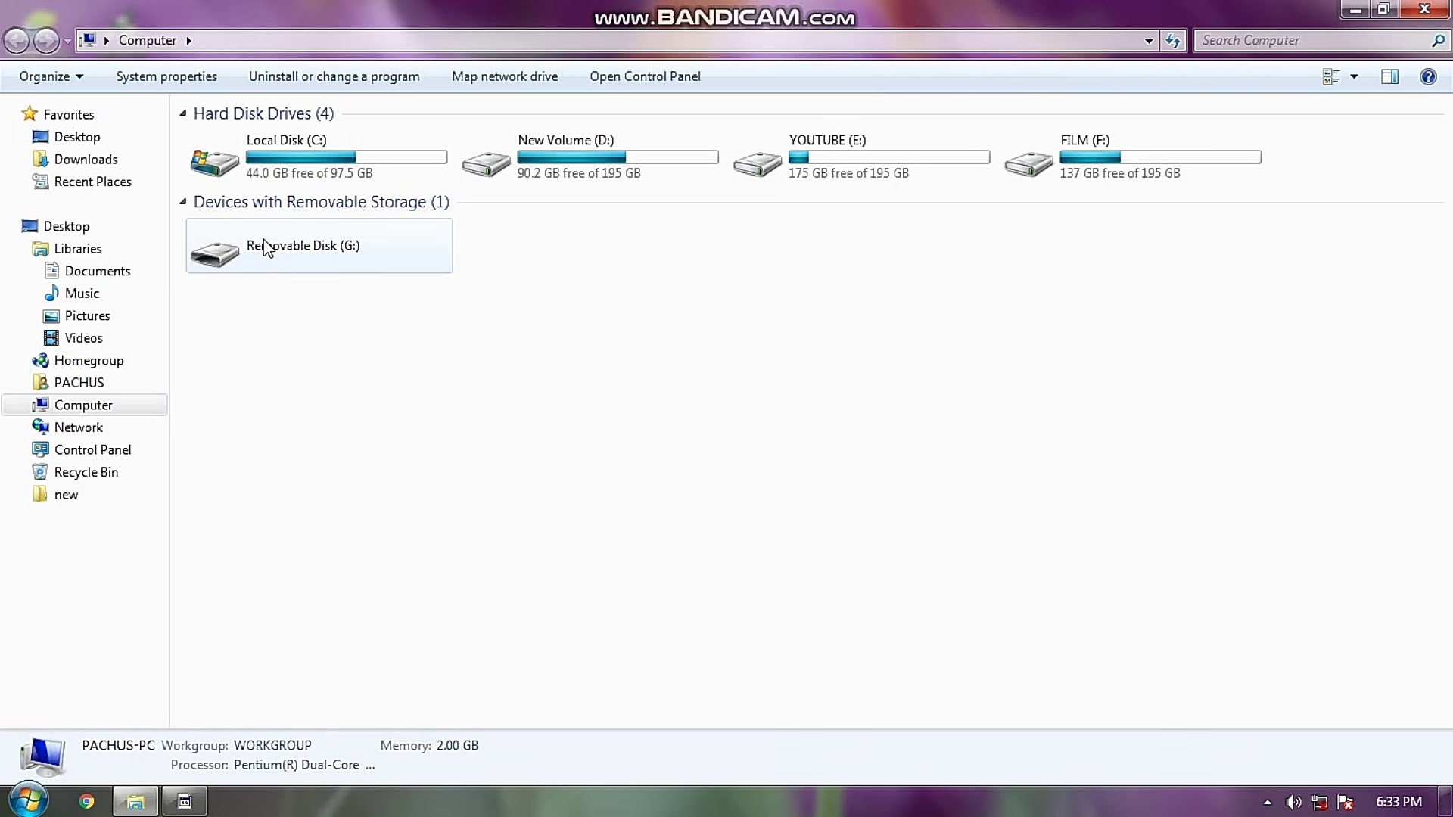
pyautogui.rightClick(261, 248)
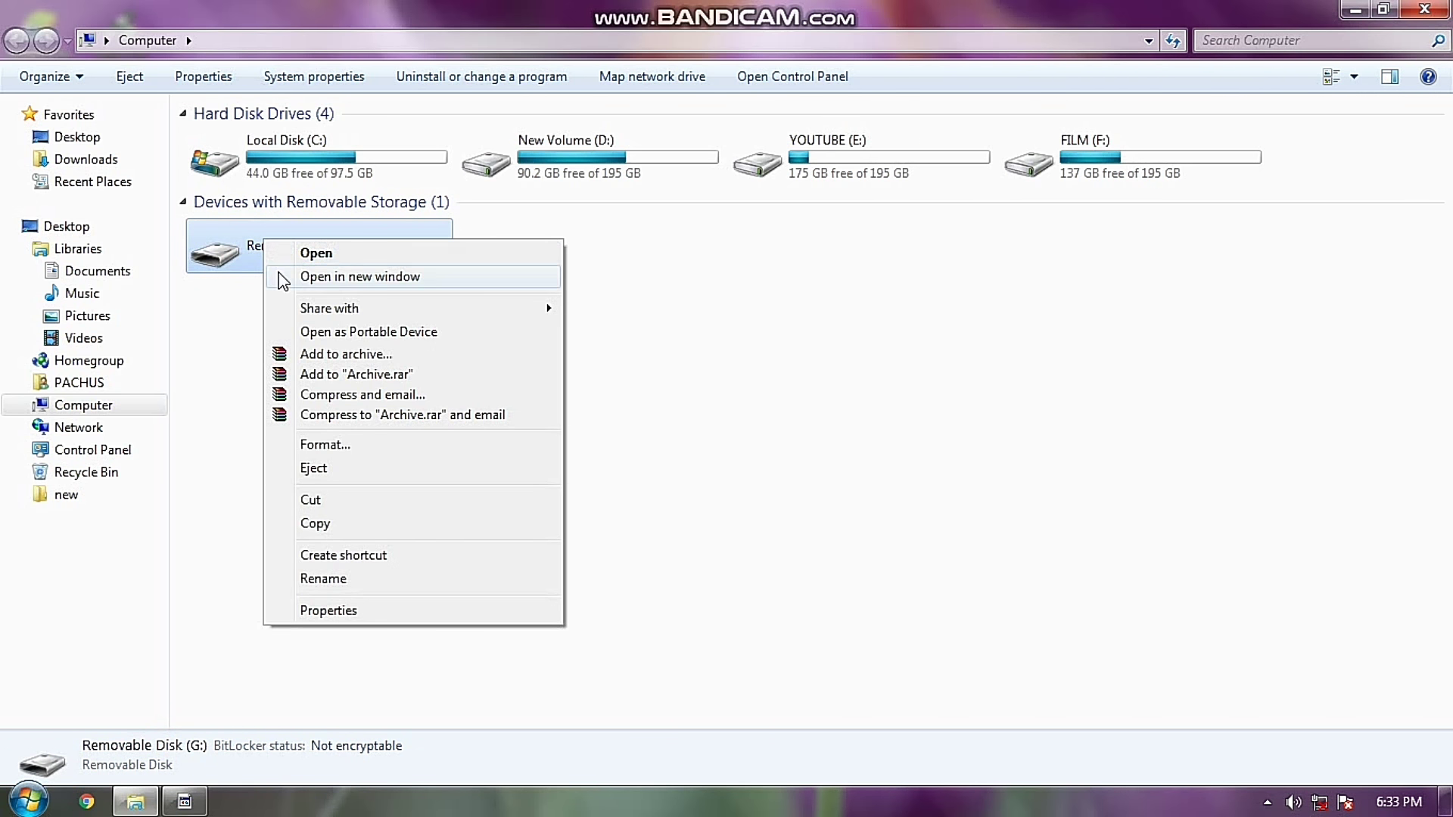
pyautogui.click(325, 447)
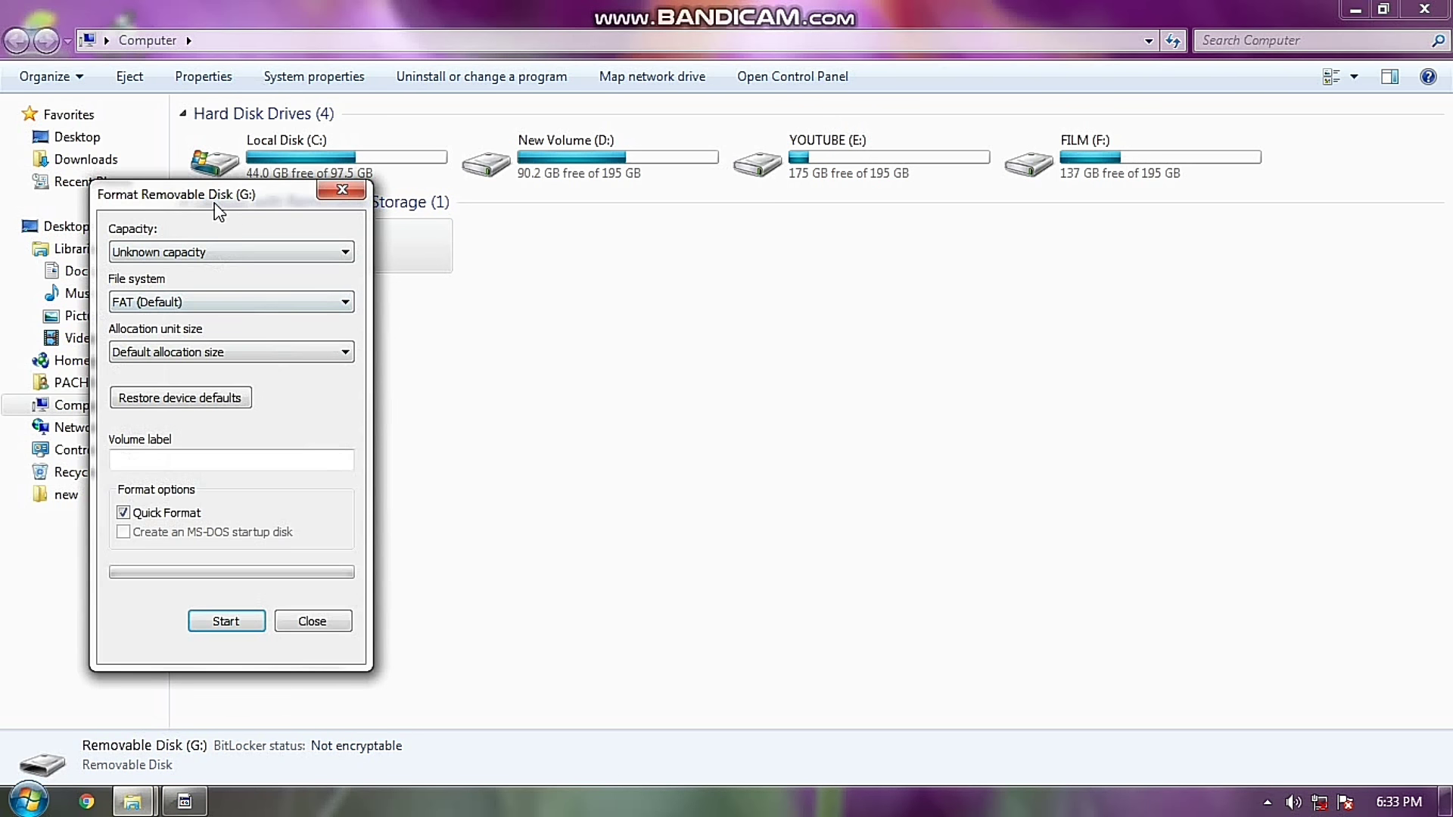
# Step: Start formatting drive G again and confirm erasing all data
pyautogui.moveTo(240, 198); pyautogui.dragTo(174, 177)
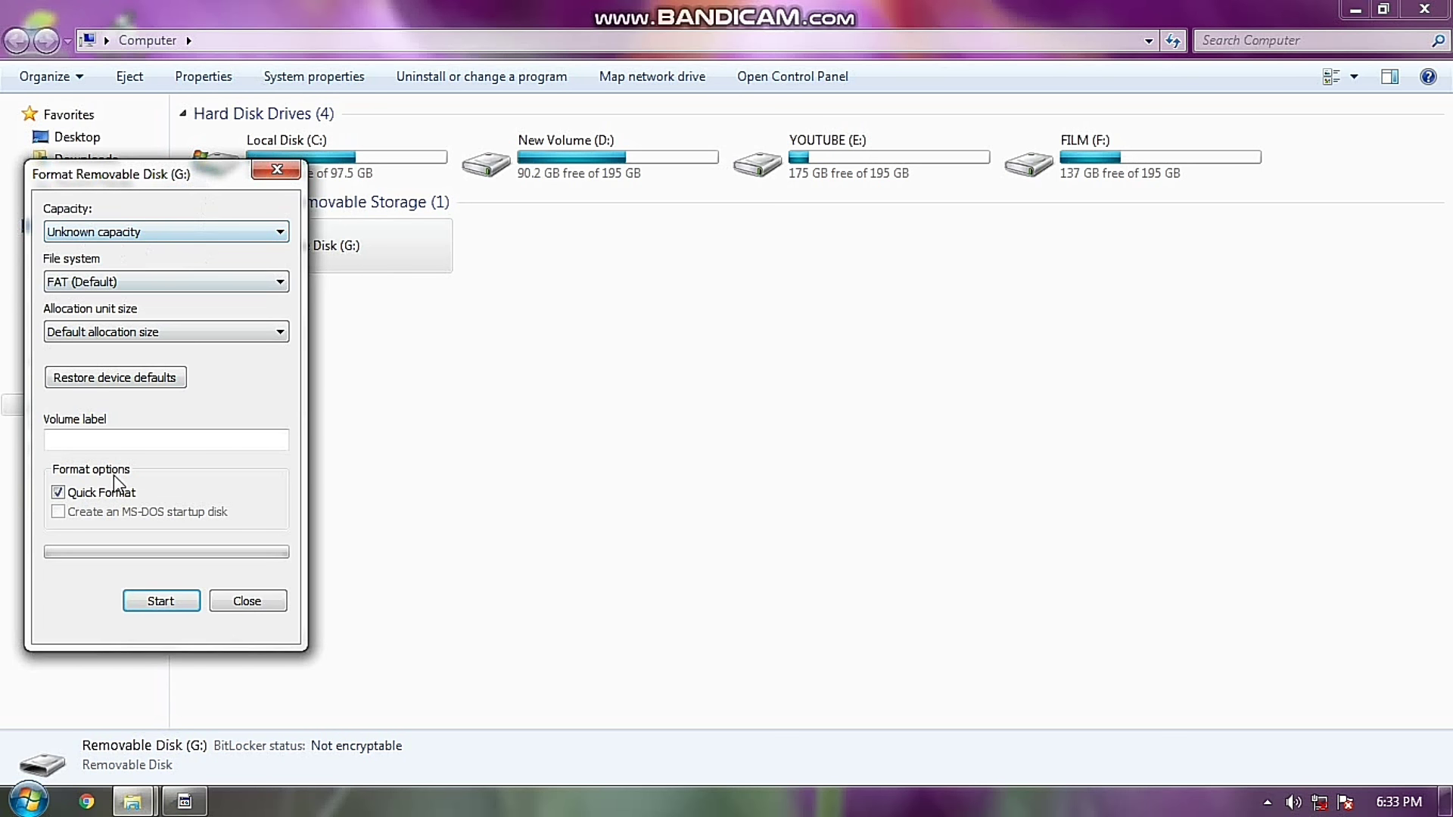
pyautogui.click(160, 607)
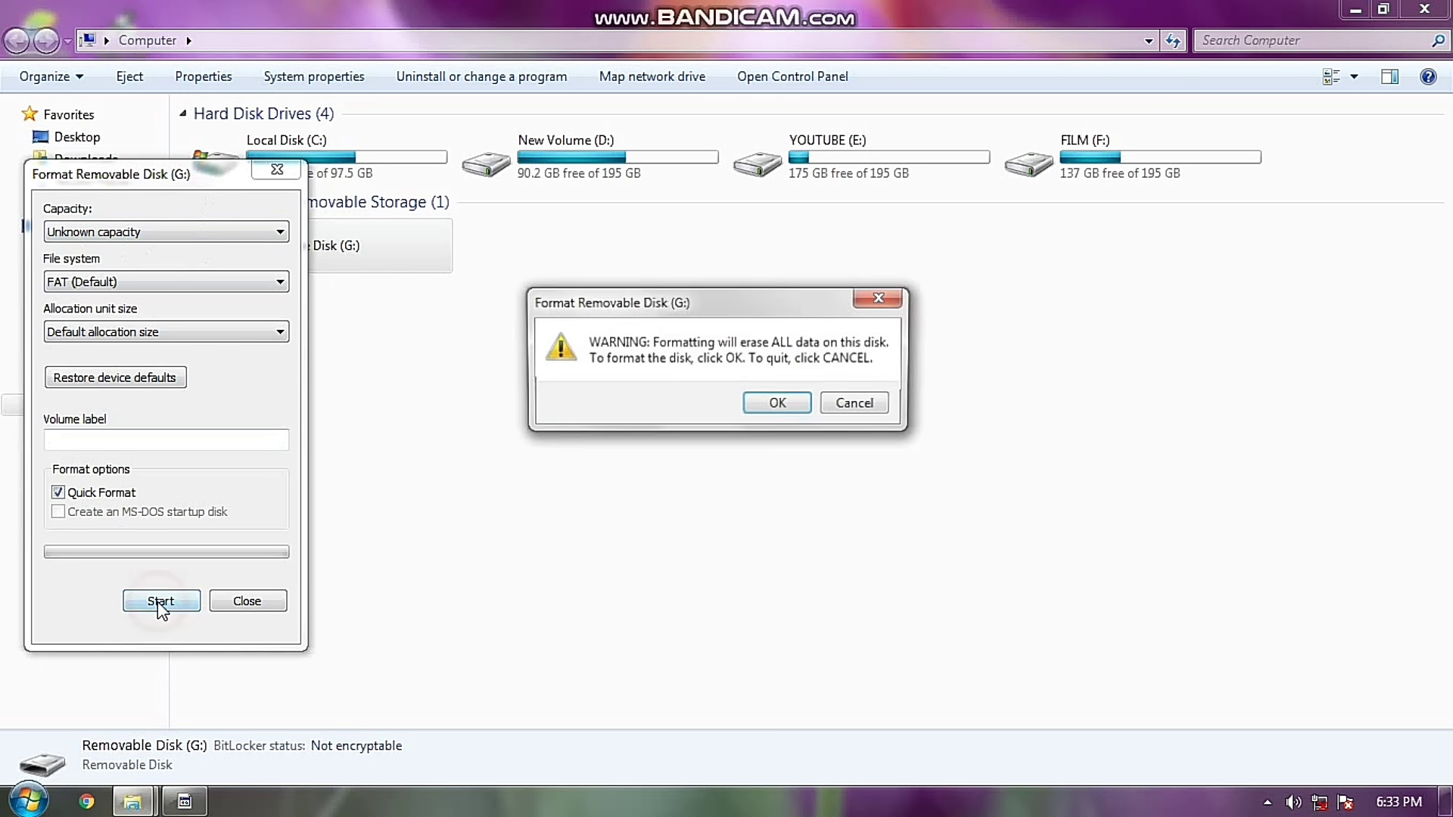
pyautogui.click(769, 405)
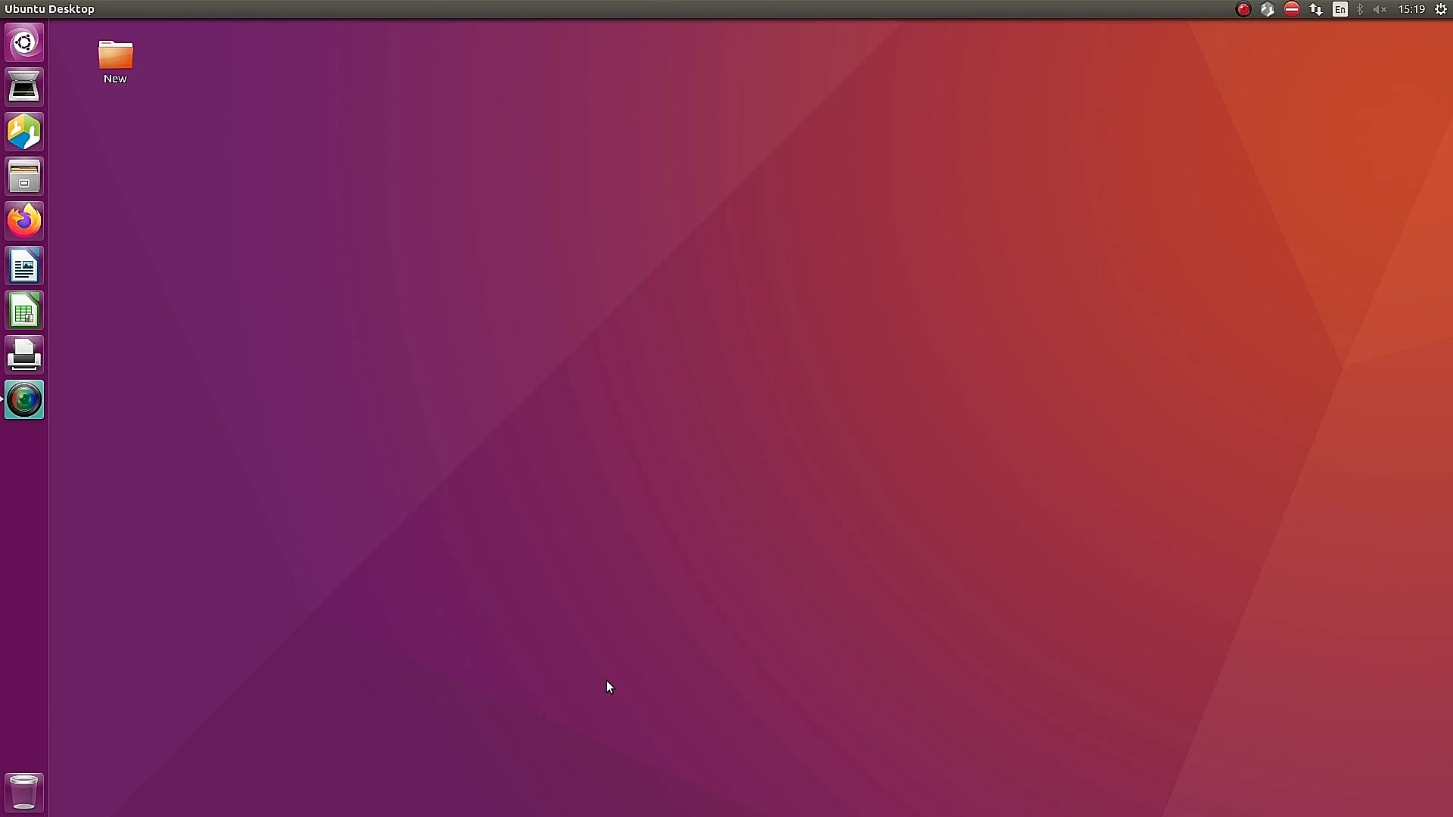
# Step: Search the Dash for 'Disk' and launch the Disks application
pyautogui.click(24, 45)
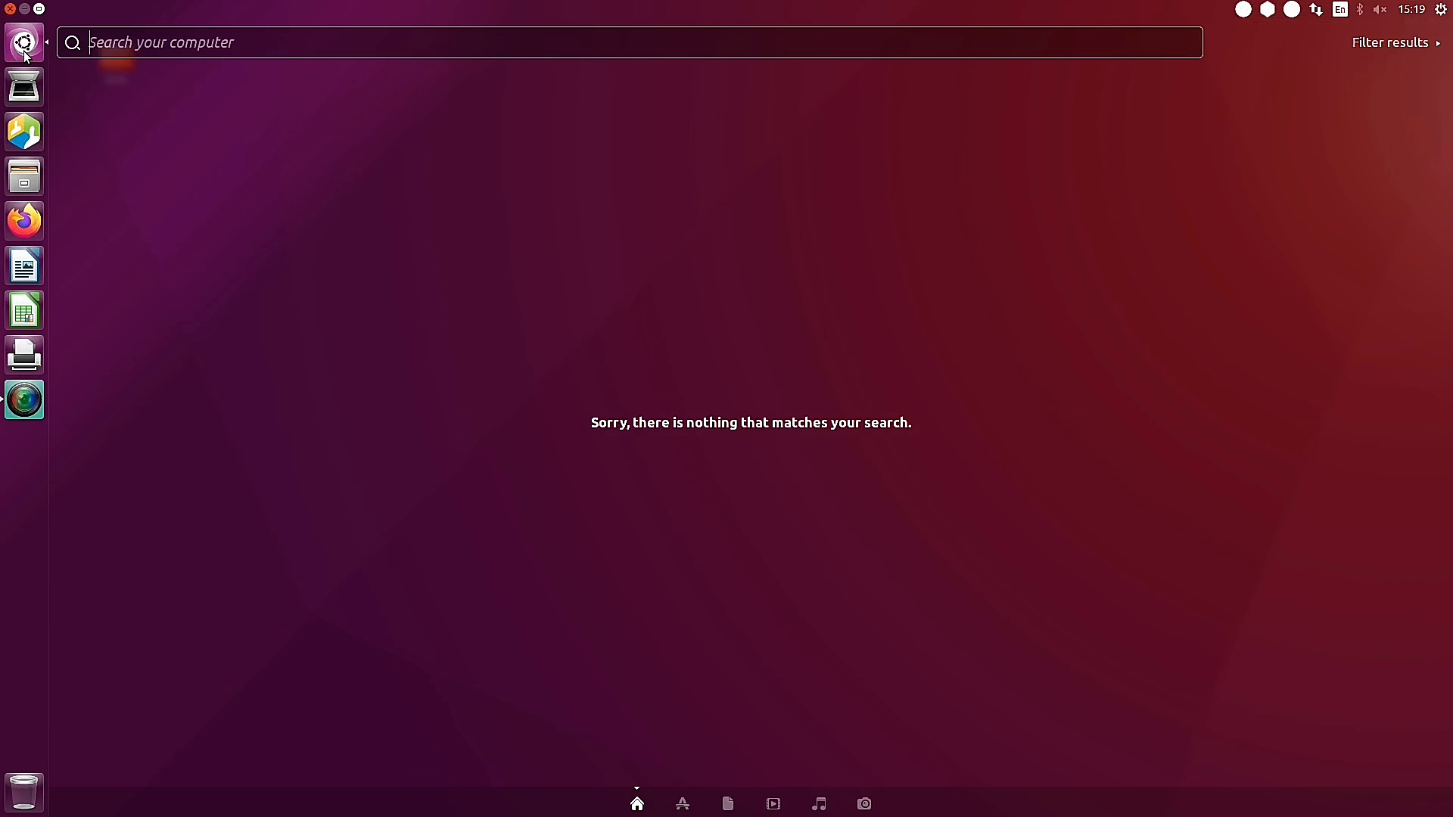
pyautogui.write('Disk')
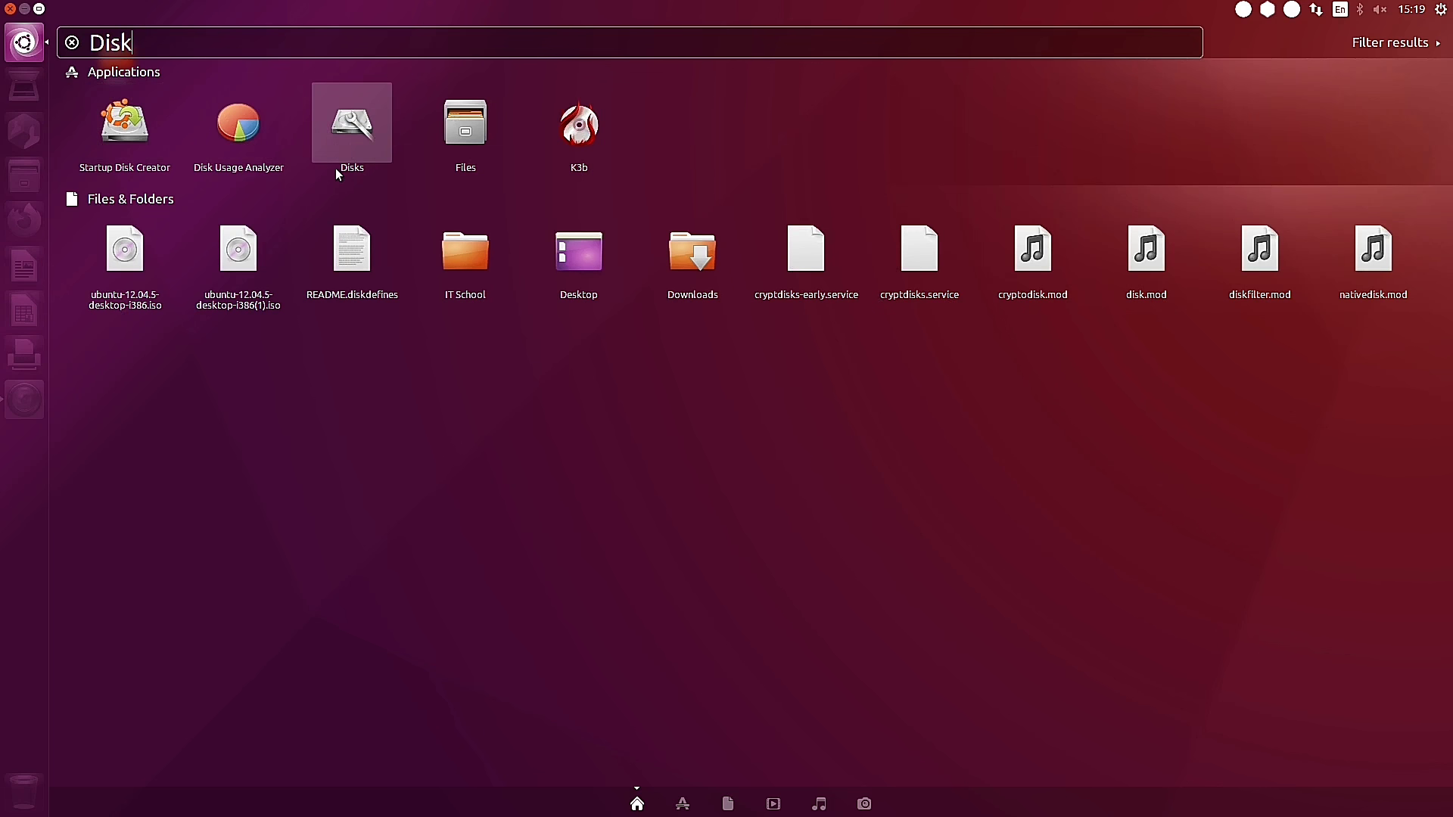
pyautogui.click(361, 130)
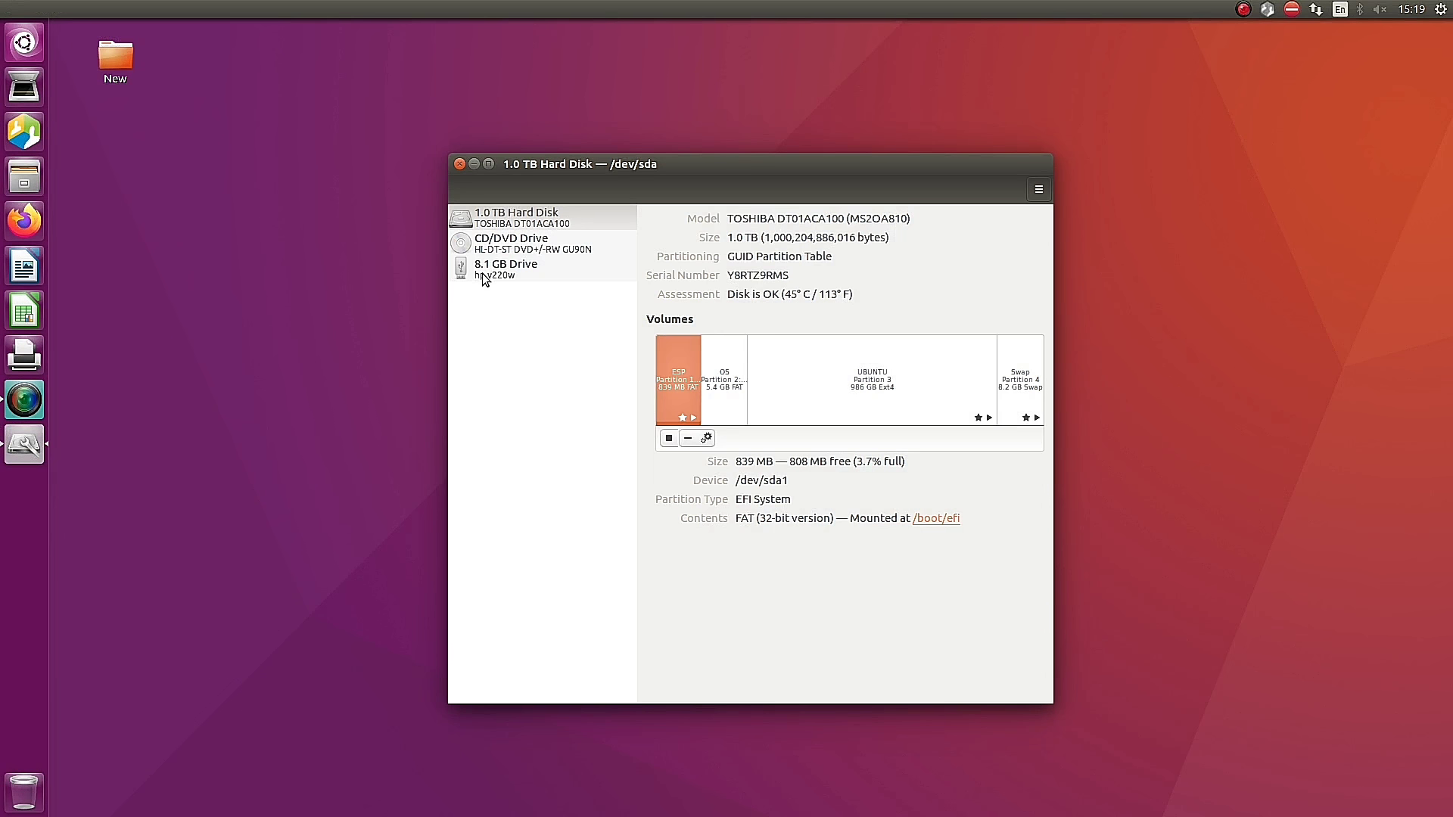
# Step: Format the whole 8.1 GB drive with MBR/DOS partitioning and confirm, leaving it unallocated
pyautogui.click(491, 278)
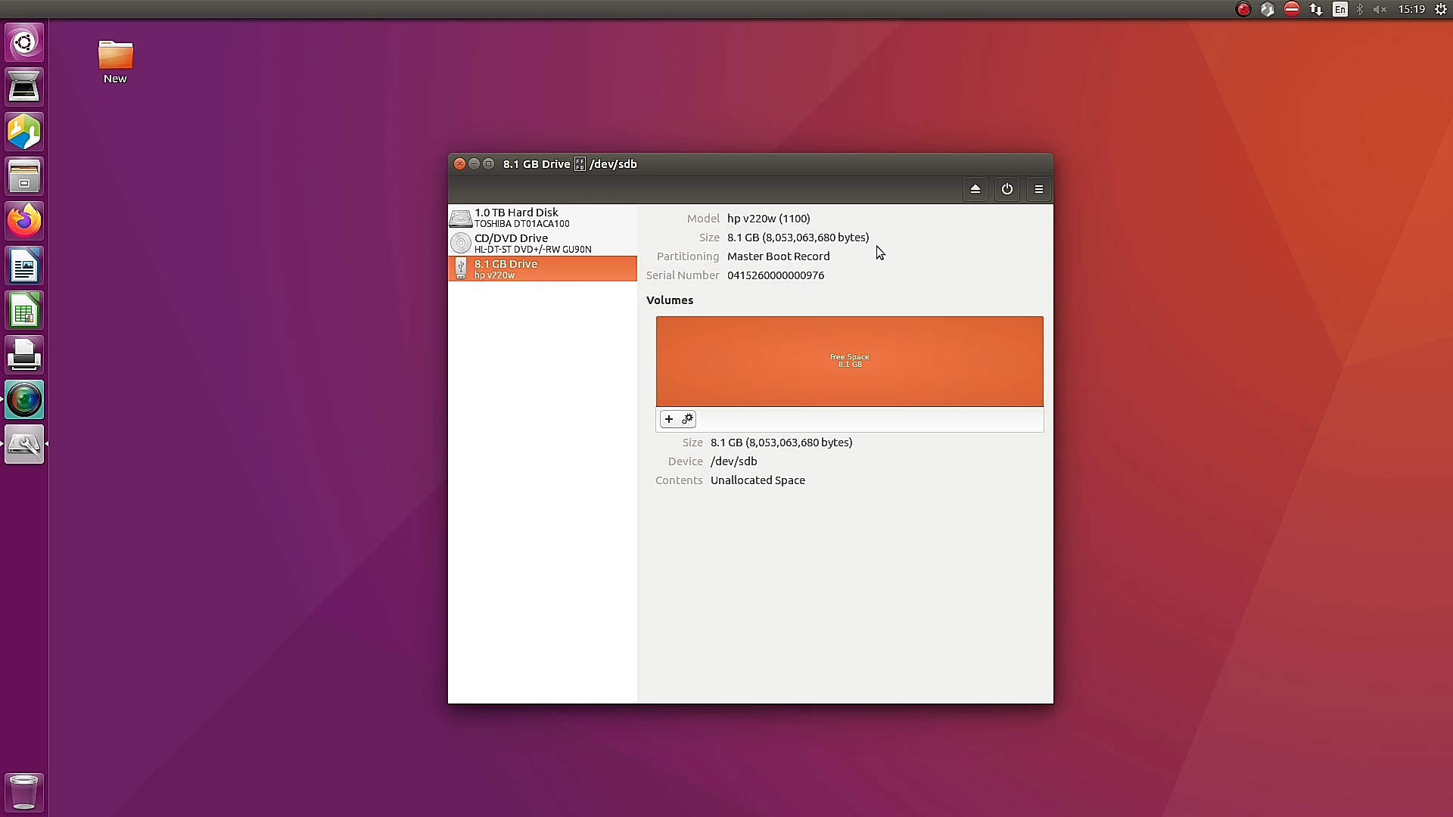
pyautogui.click(1041, 189)
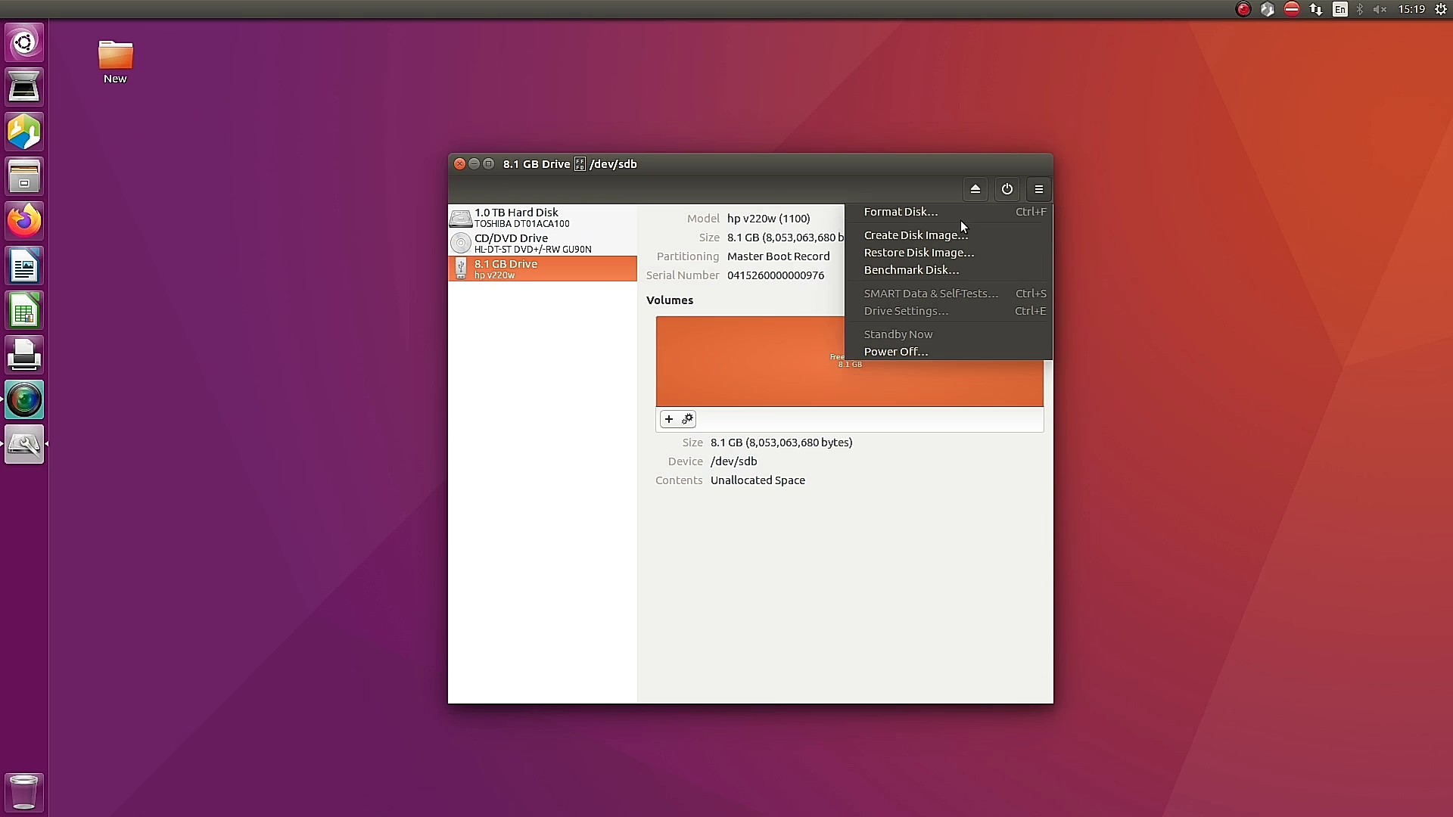
pyautogui.click(909, 212)
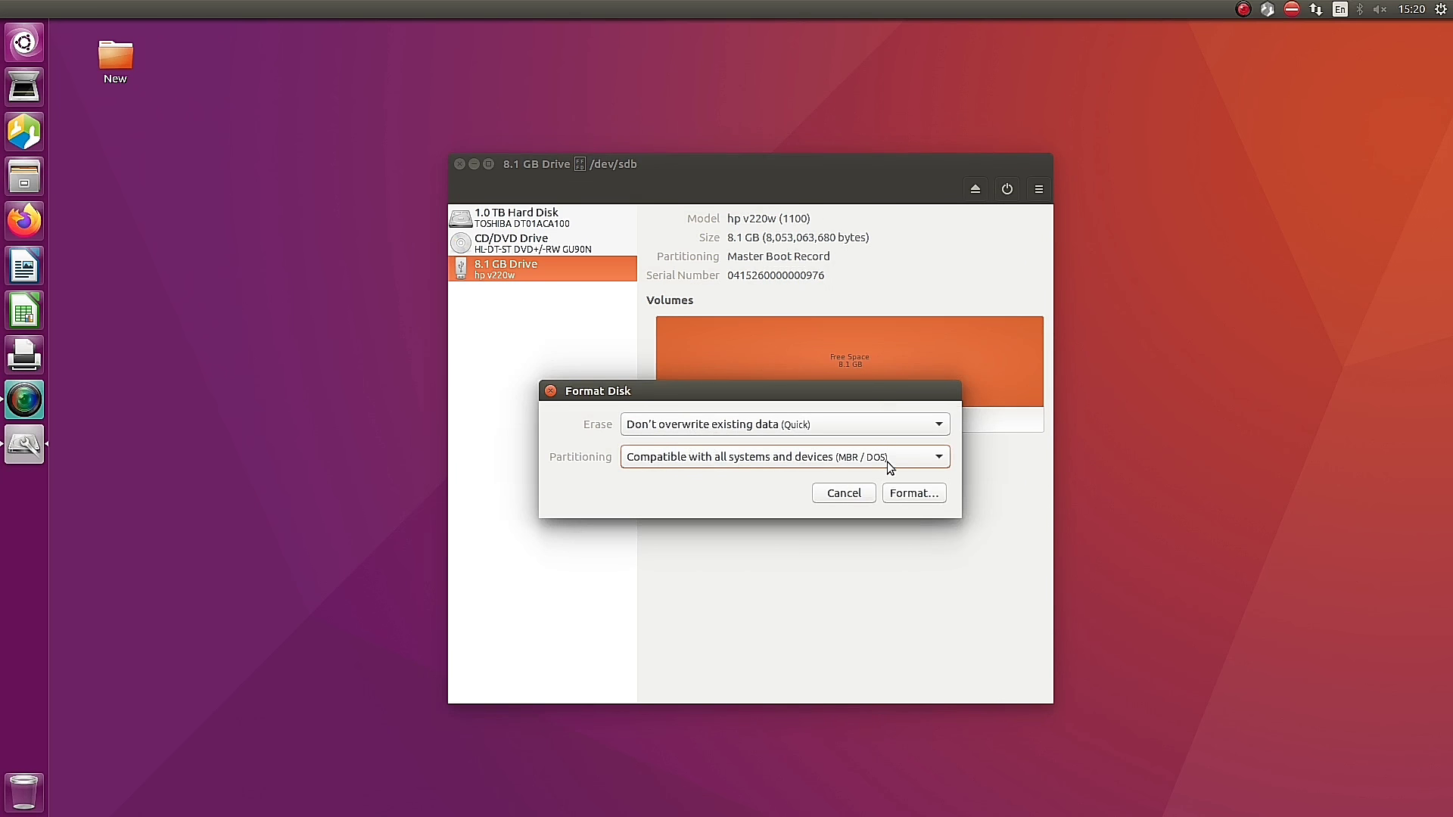
pyautogui.click(905, 500)
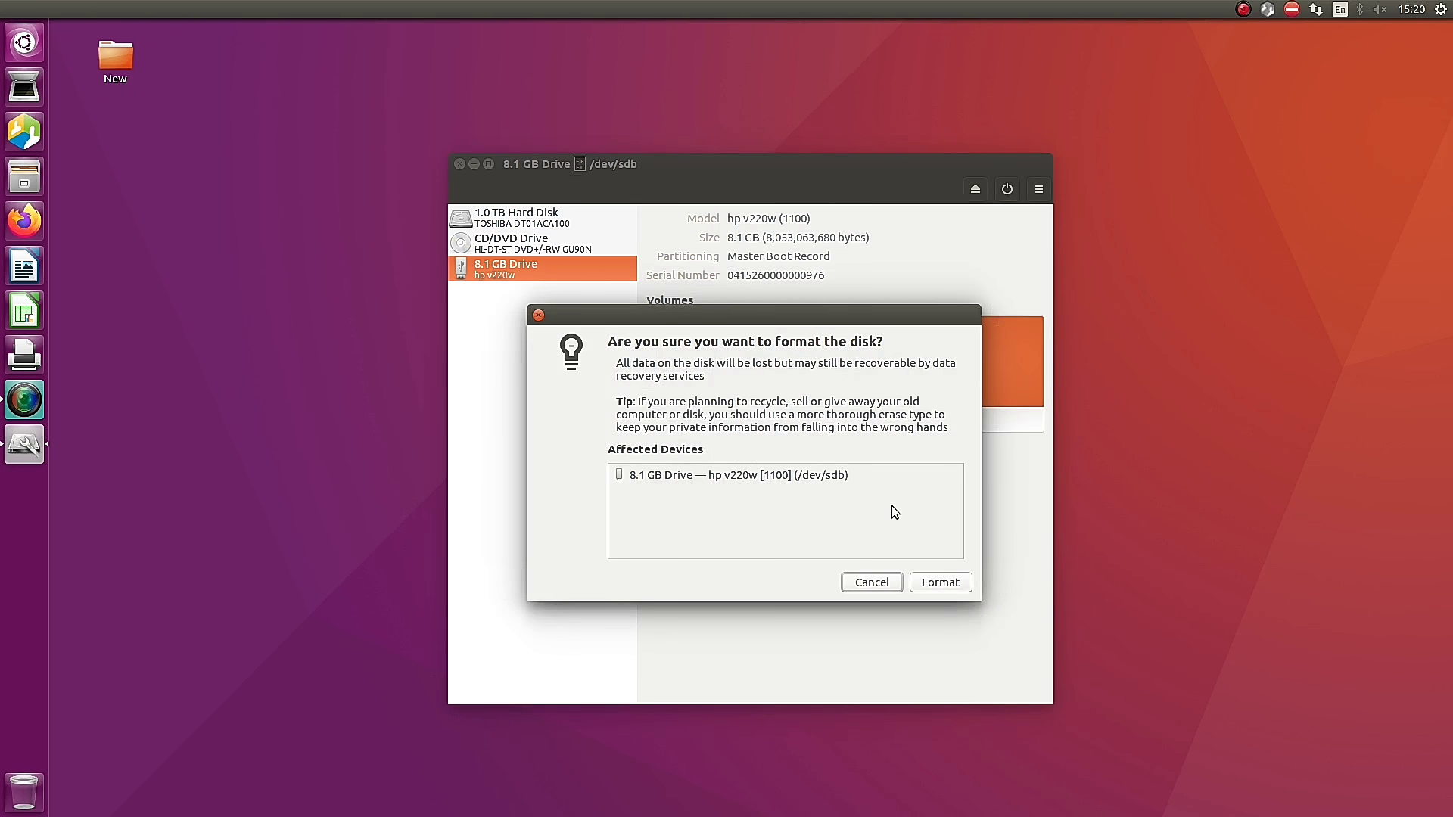
pyautogui.click(939, 583)
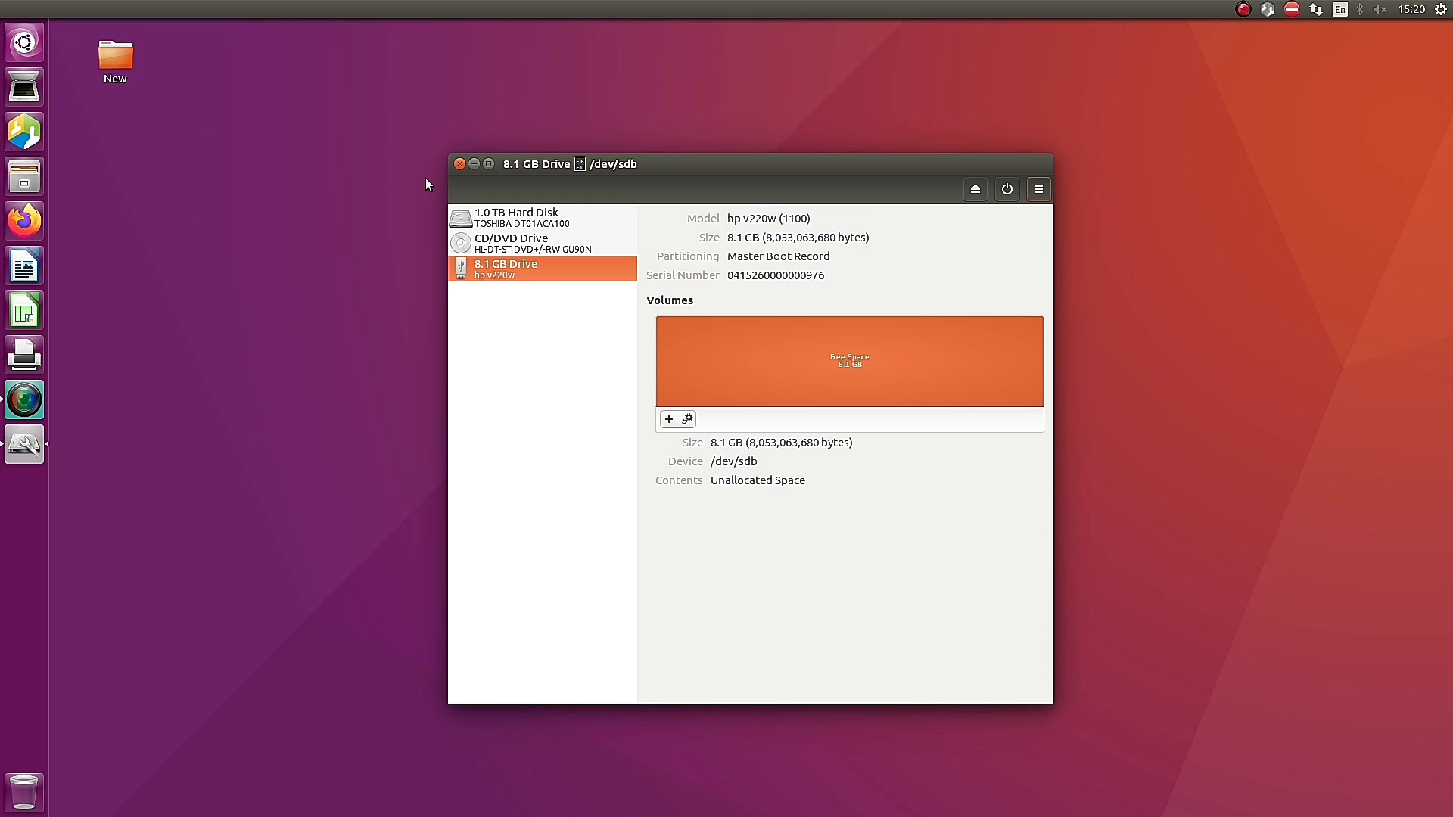
pyautogui.click(34, 183)
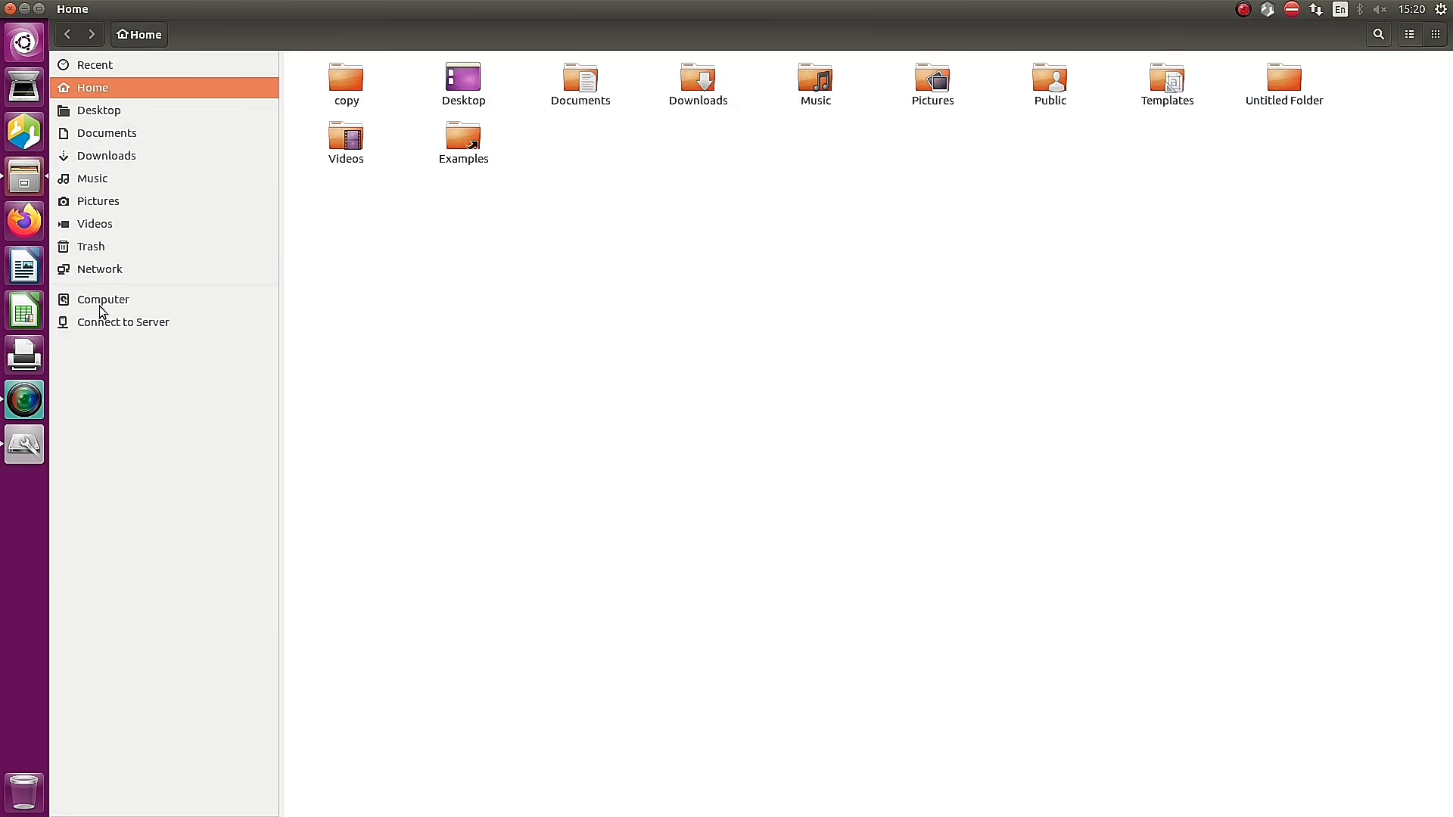
pyautogui.click(9, 9)
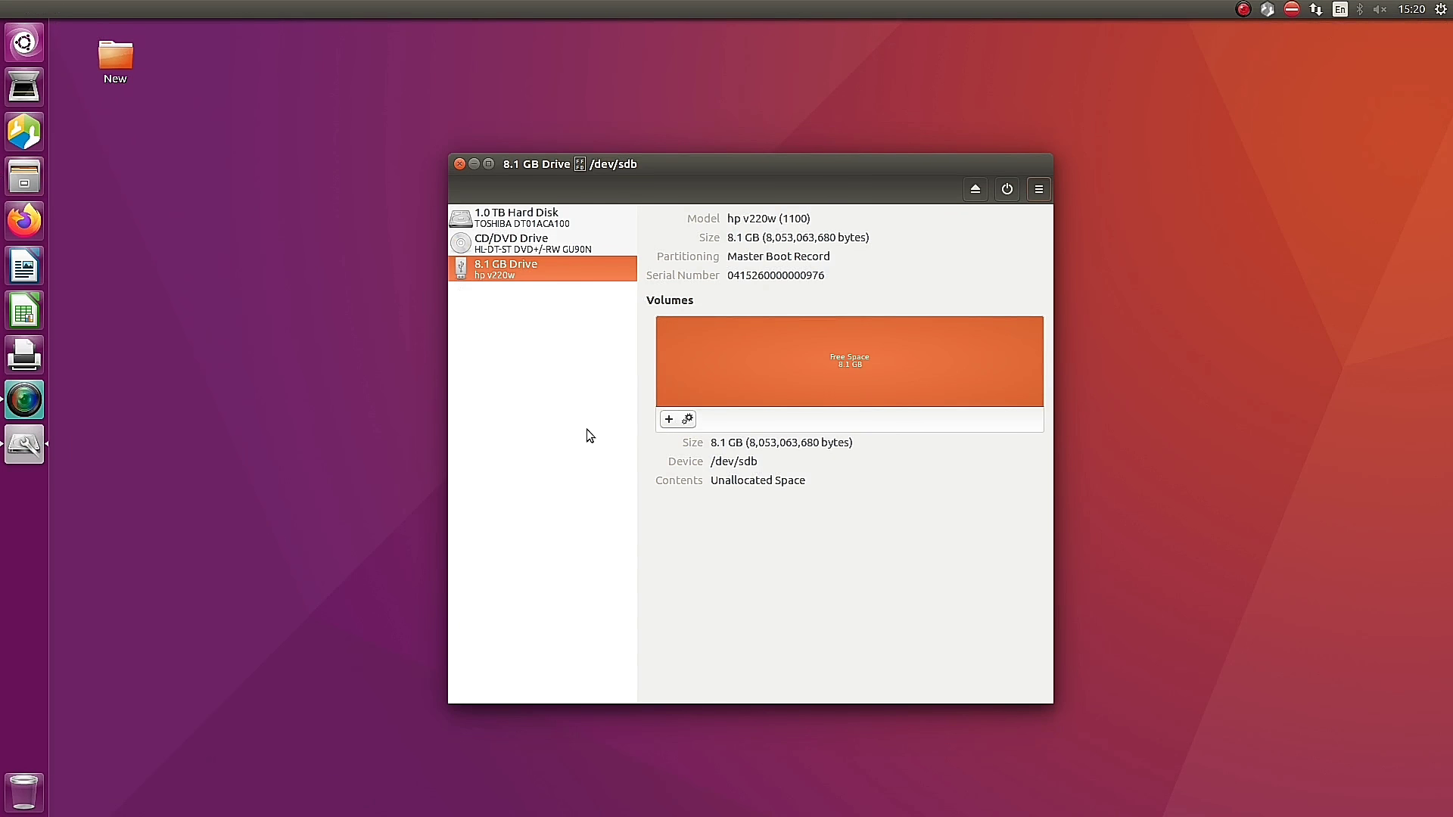
# Step: Create a FAT partition filling the 8.1 GB free space, then quit Disks with Ctrl+Q
pyautogui.click(670, 418)
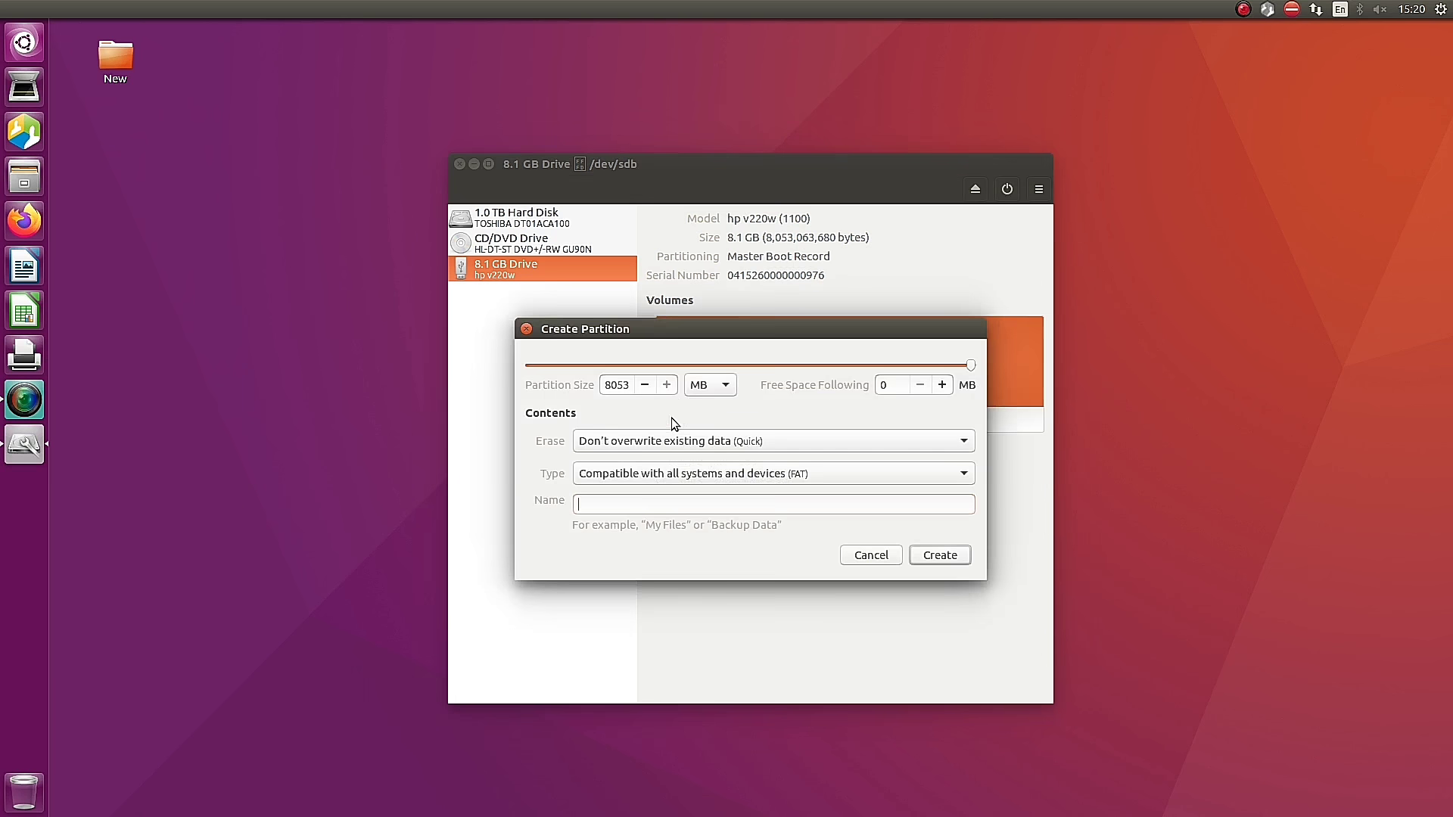
pyautogui.click(871, 556)
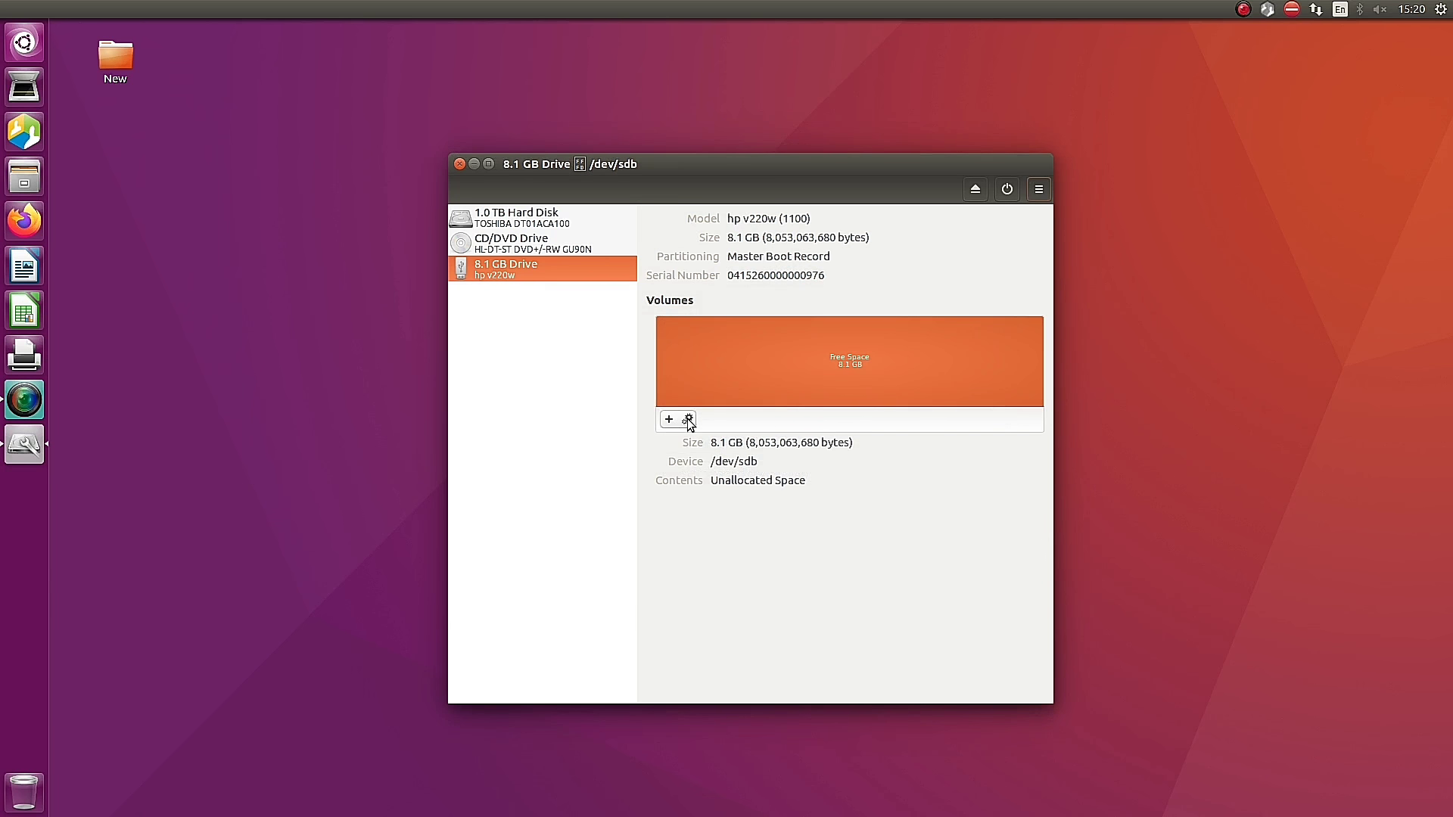
pyautogui.click(690, 421)
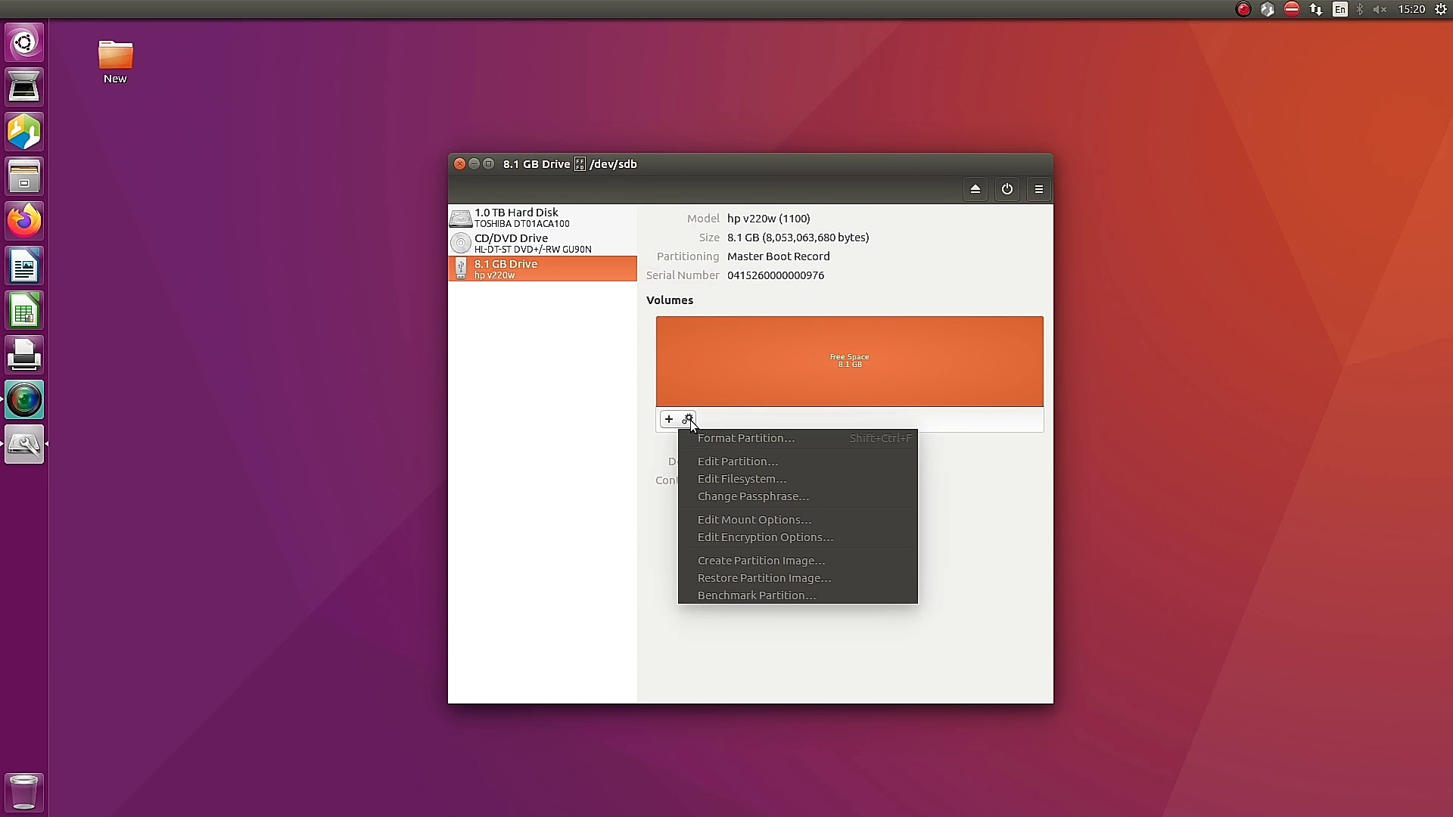
pyautogui.click(690, 420)
pyautogui.click(690, 420)
pyautogui.click(665, 420)
pyautogui.click(665, 420)
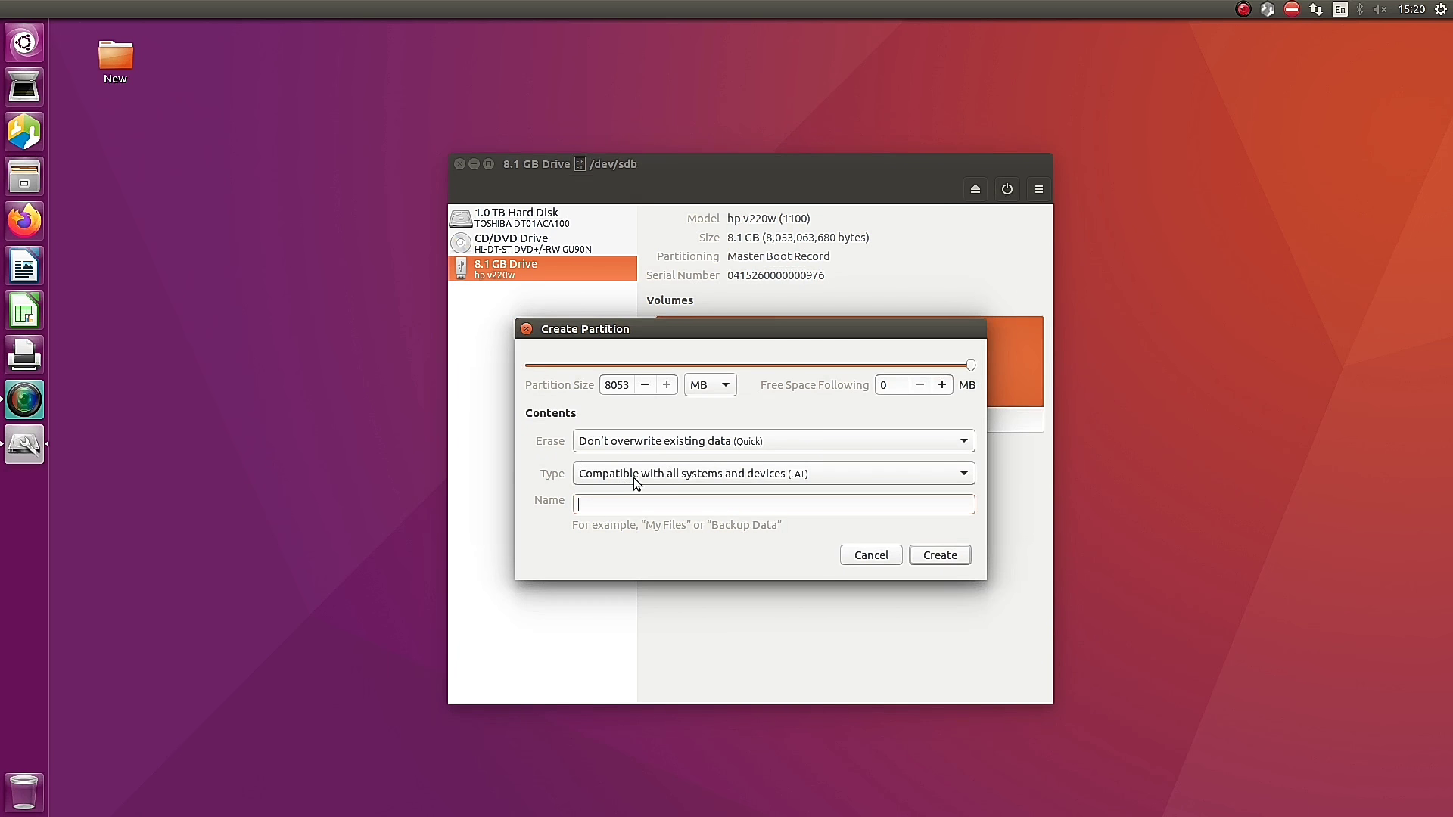
pyautogui.click(931, 557)
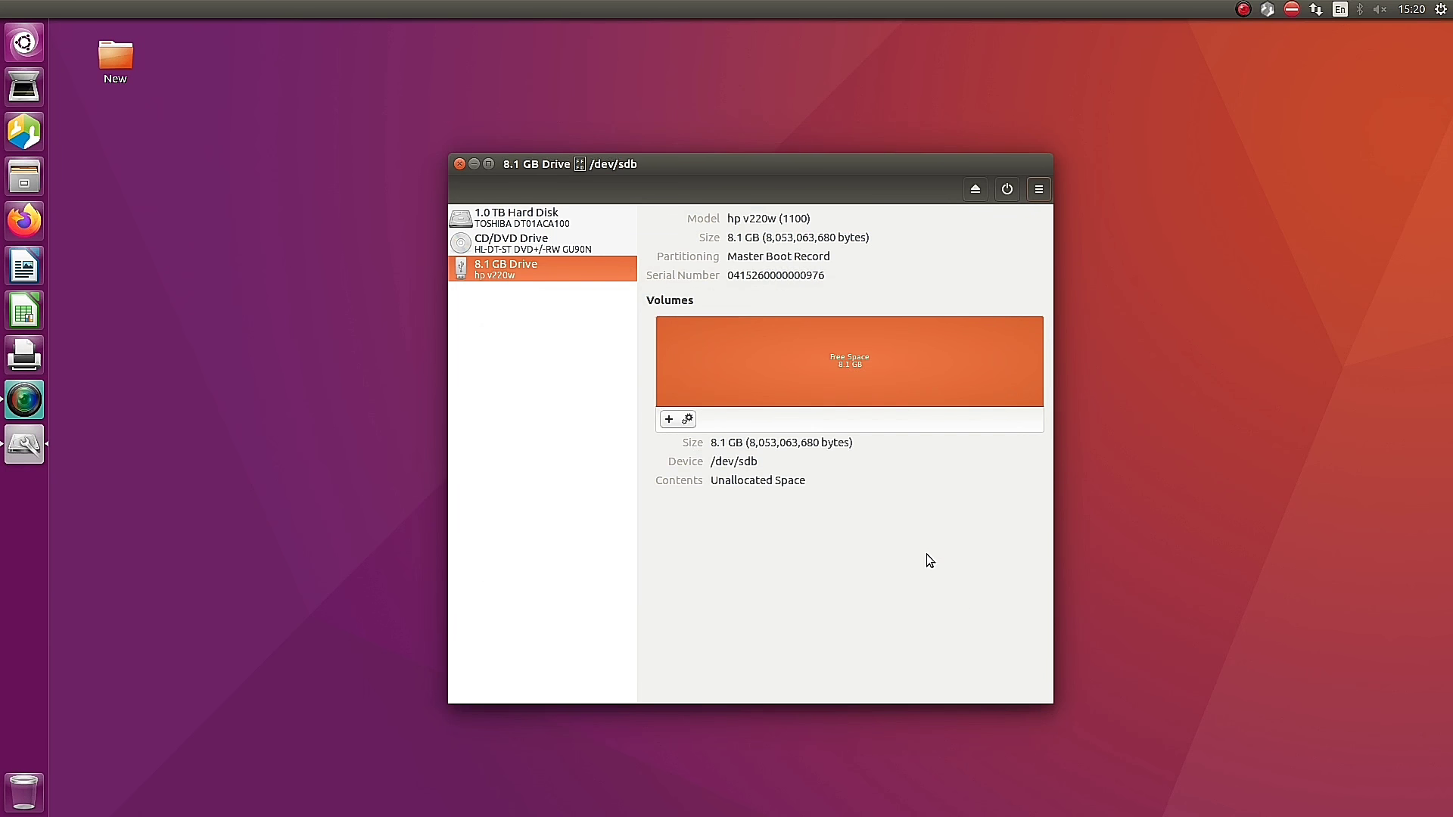
pyautogui.hotkey('ctrl', 'q')
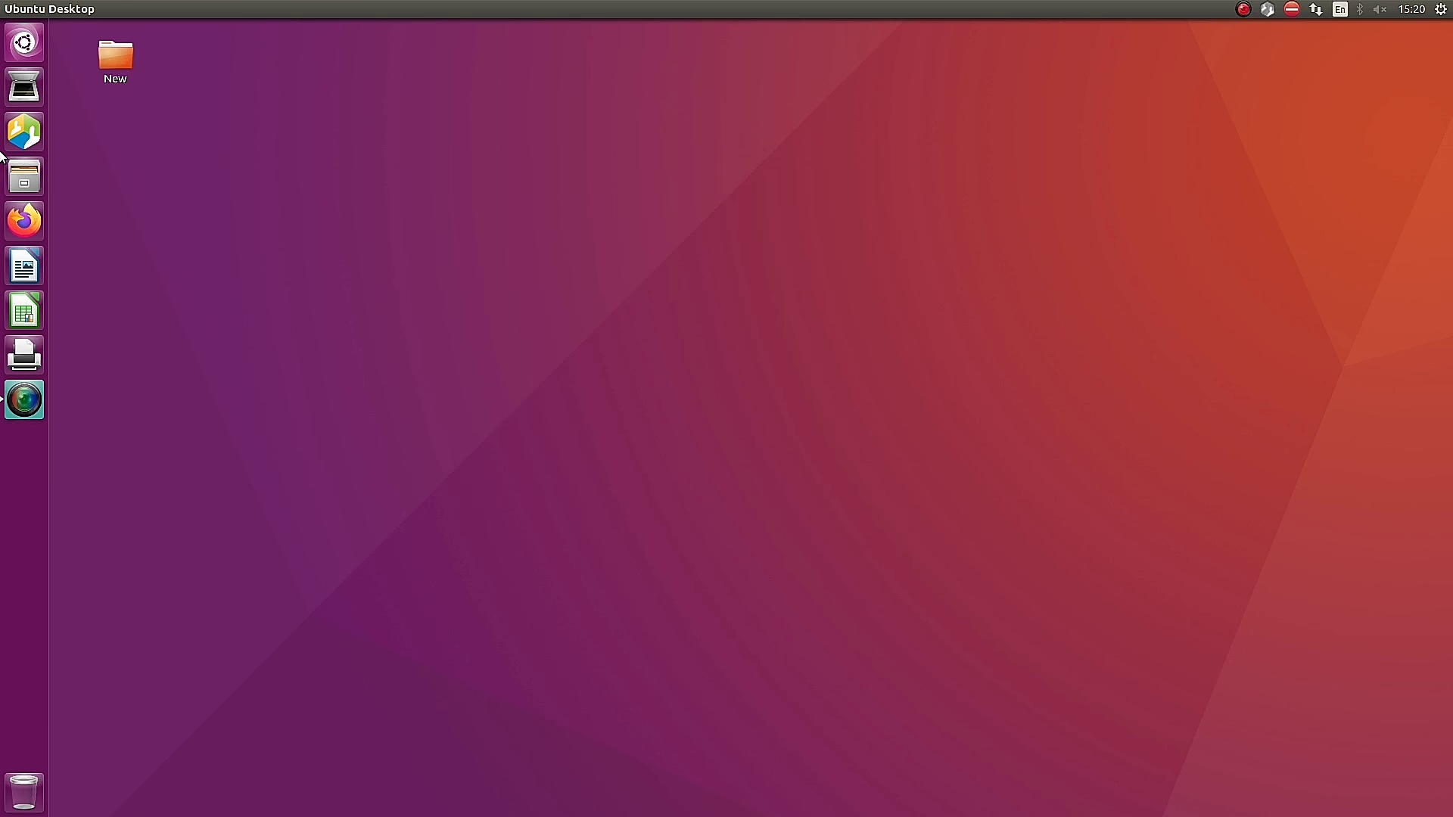
# Step: Relaunch Disks, select the 8.1 GB drive and back out of deleting its partition
pyautogui.click(23, 44)
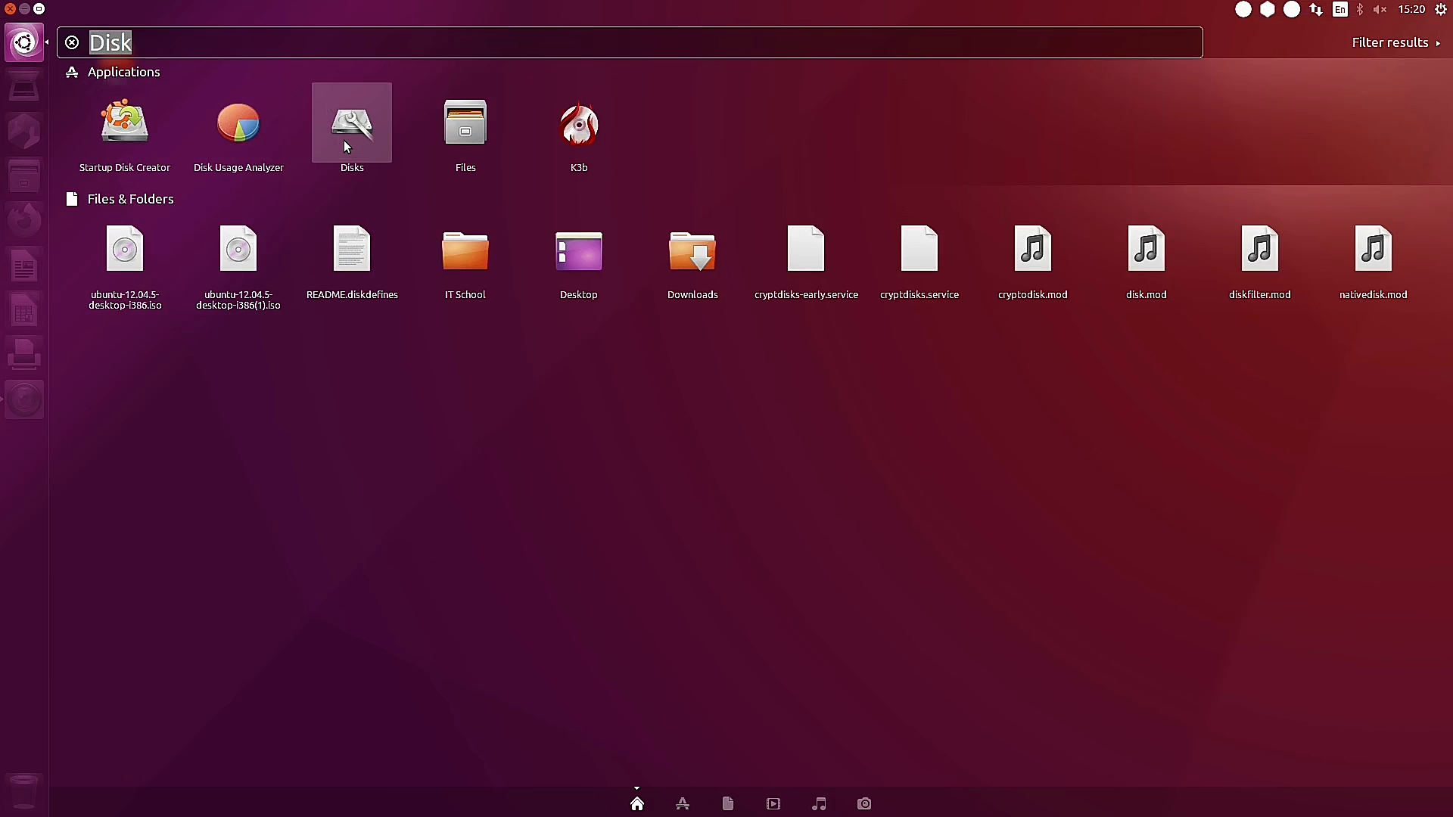
pyautogui.click(346, 143)
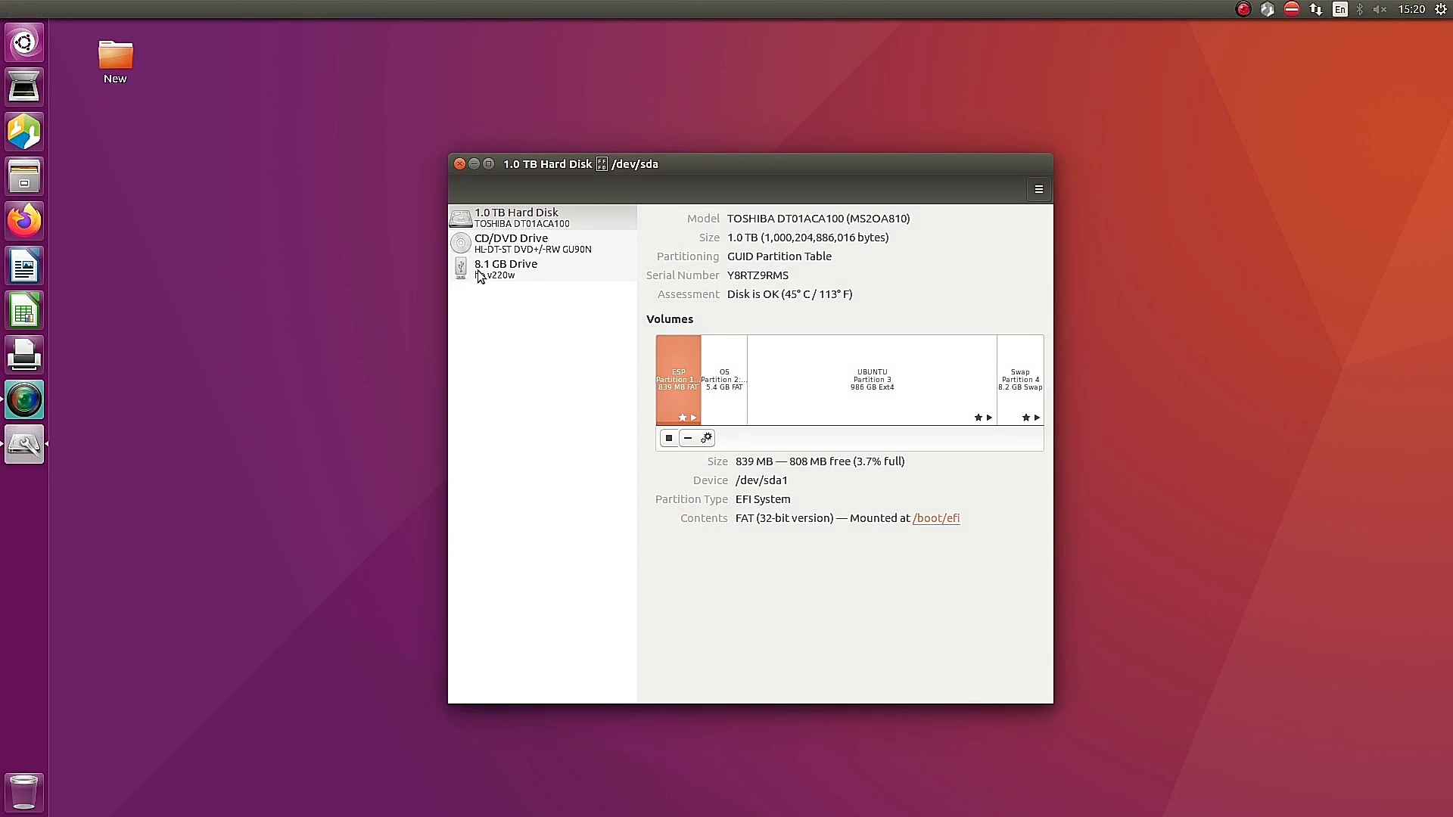
pyautogui.click(484, 271)
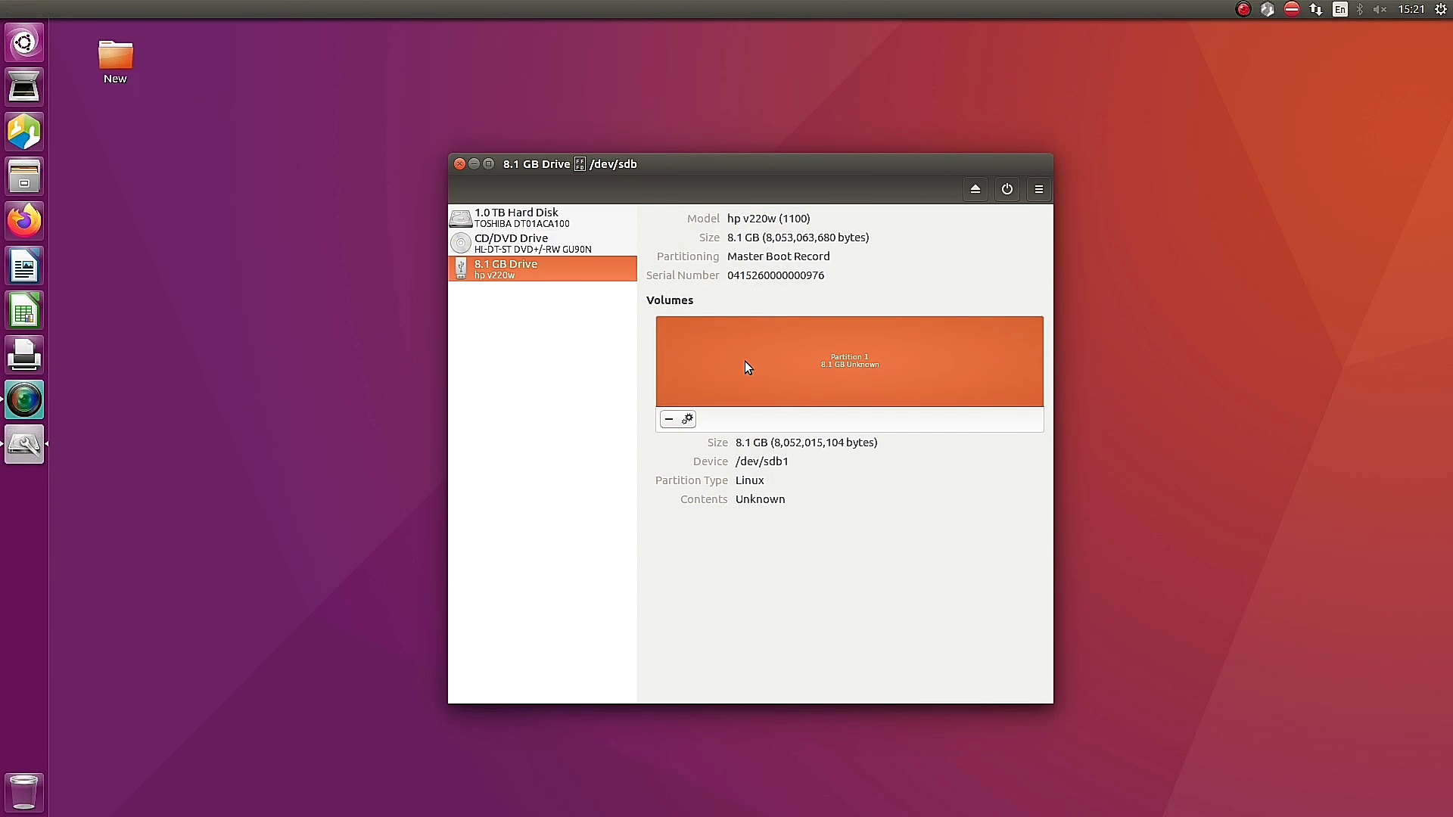
pyautogui.click(667, 420)
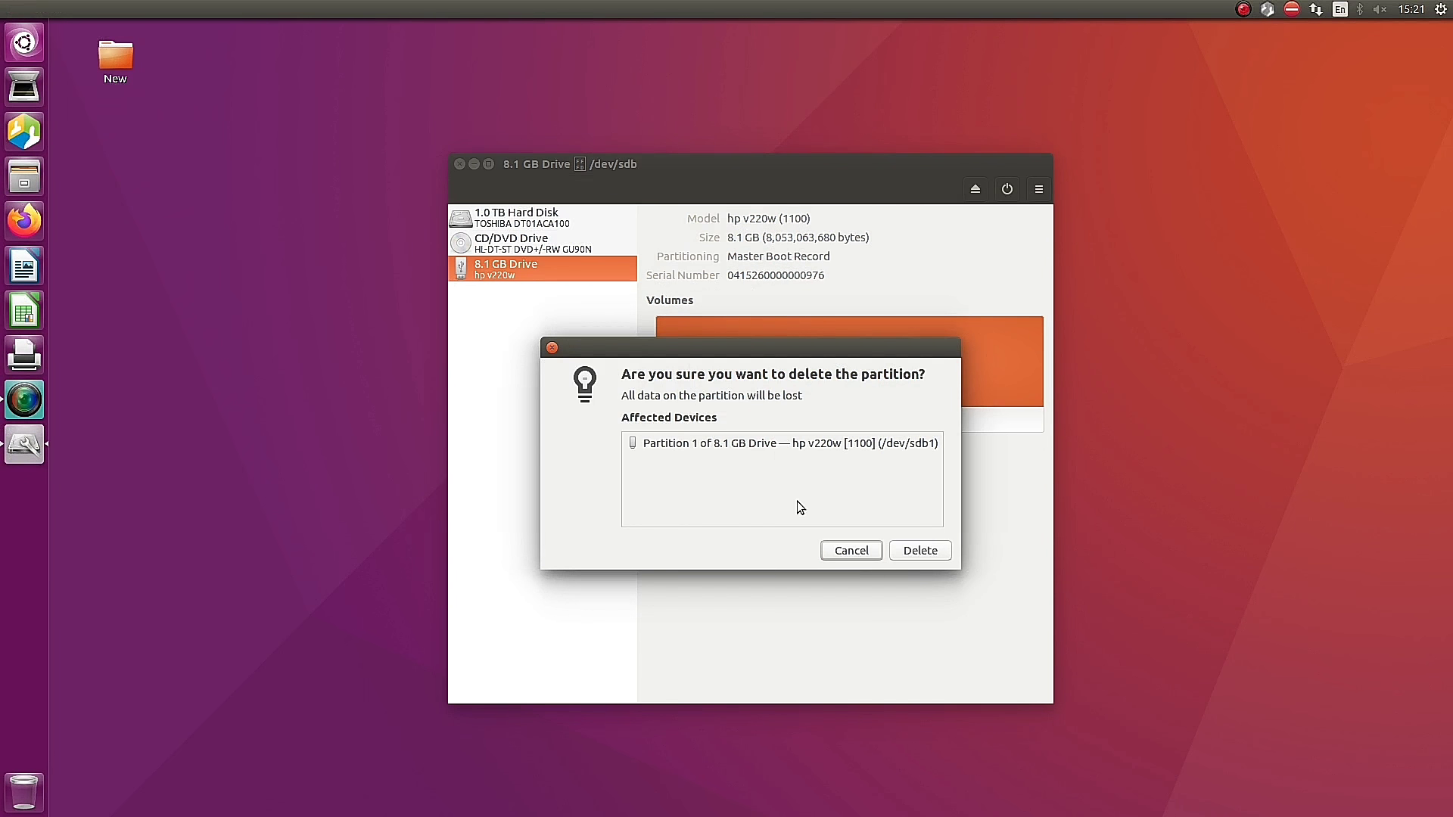
pyautogui.click(874, 551)
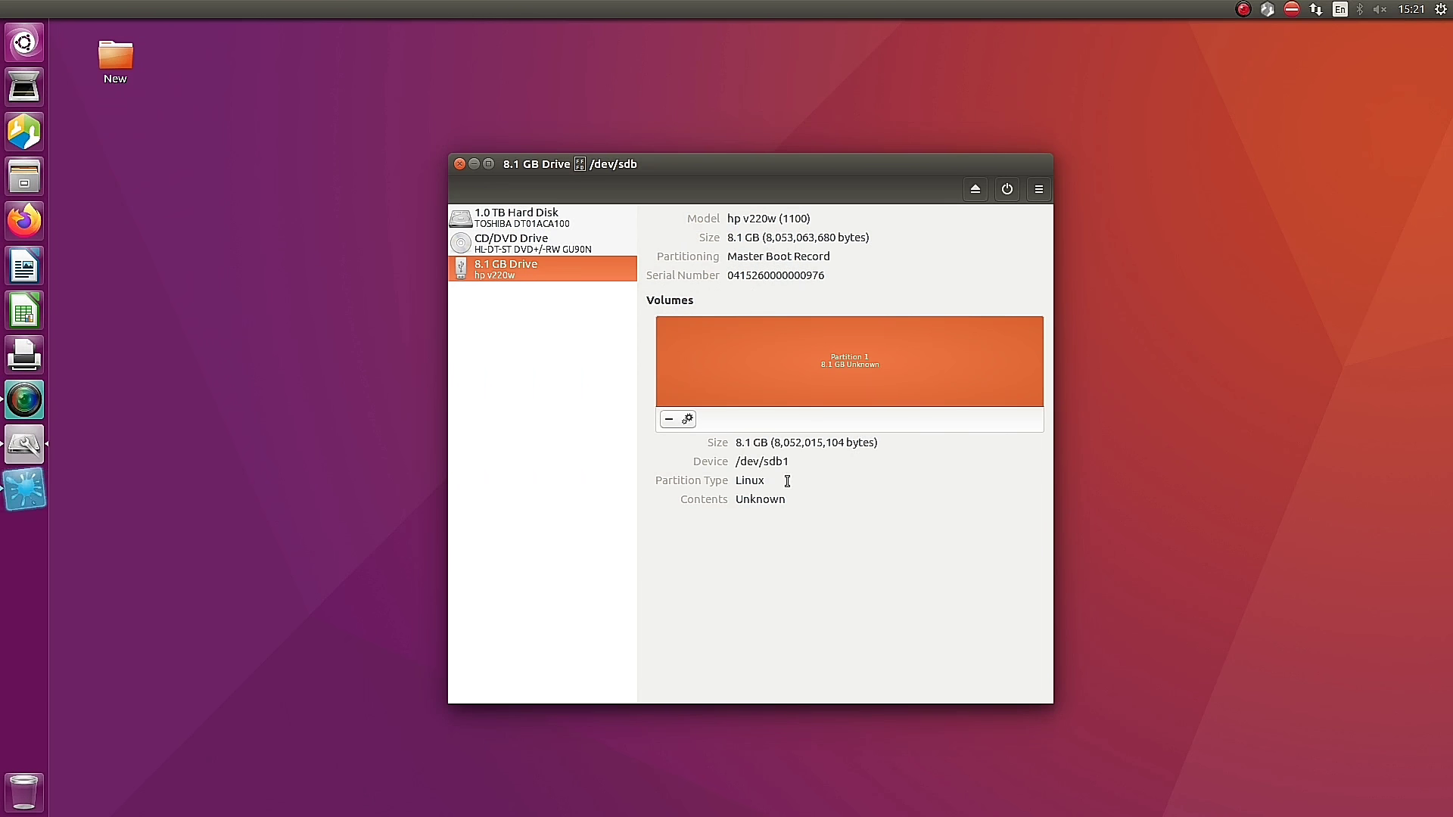
# Step: Format the drive's partition as FAT from the gear menu and confirm
pyautogui.click(688, 419)
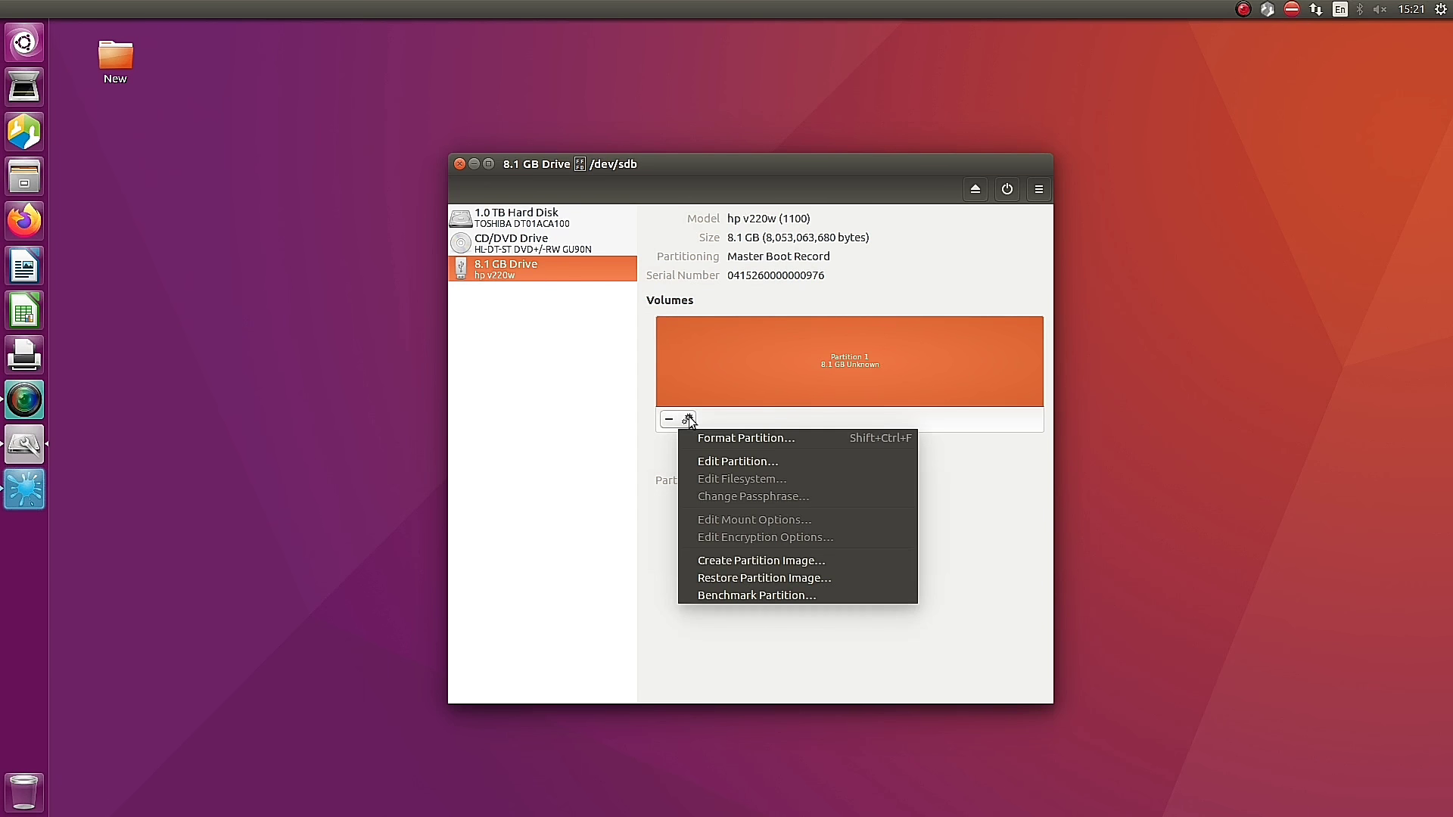
pyautogui.click(731, 439)
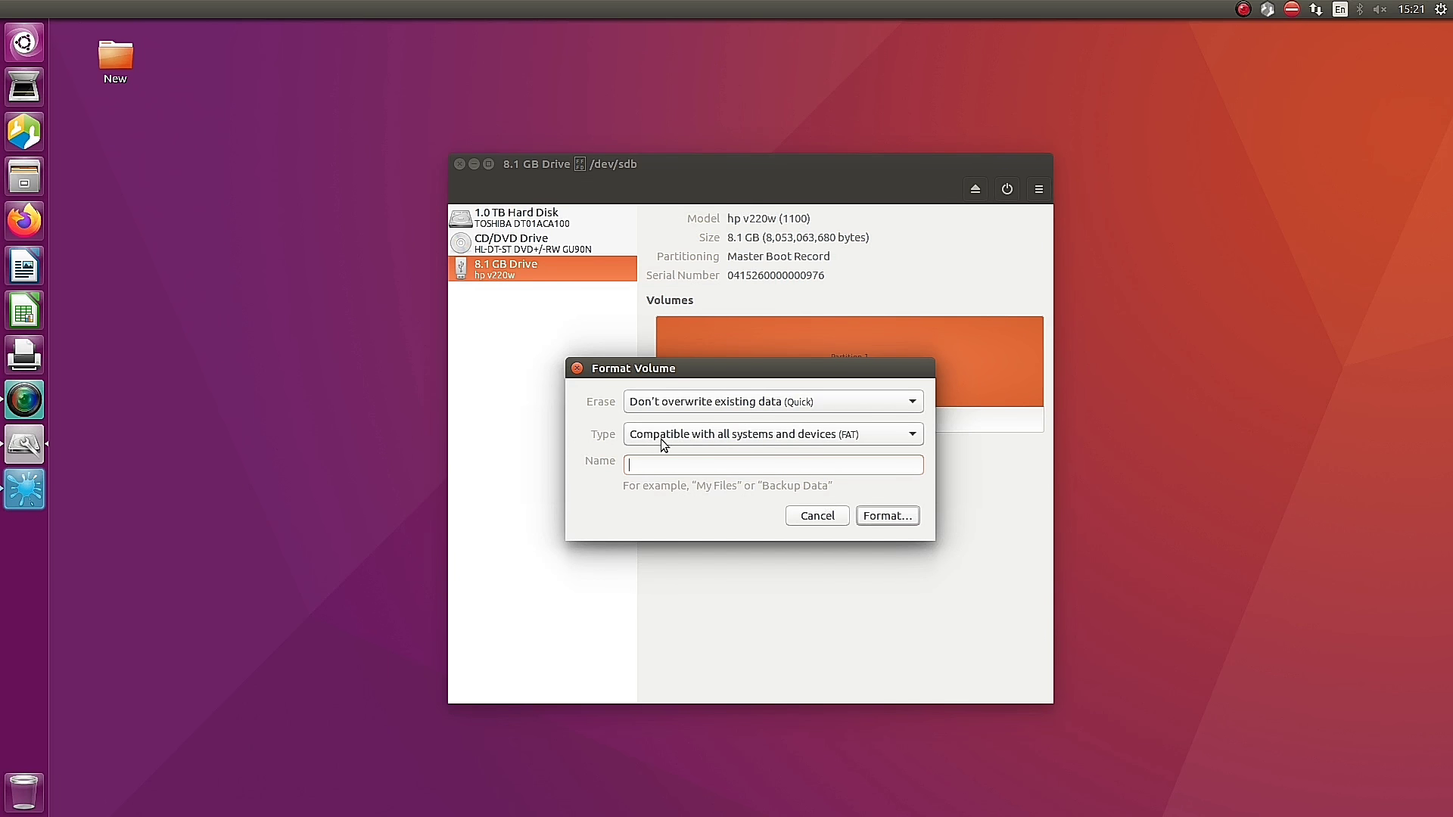
pyautogui.click(874, 519)
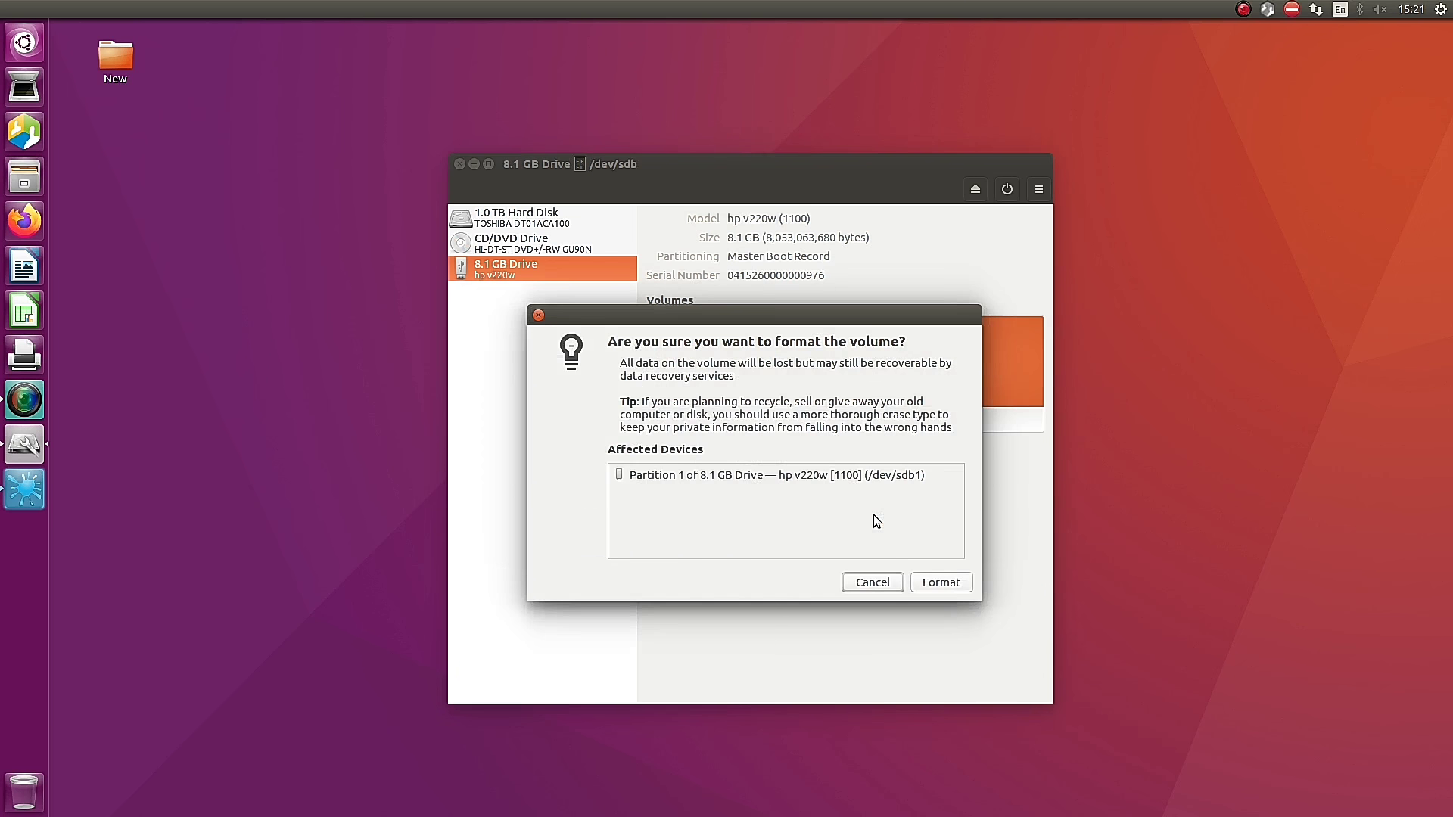
pyautogui.click(921, 577)
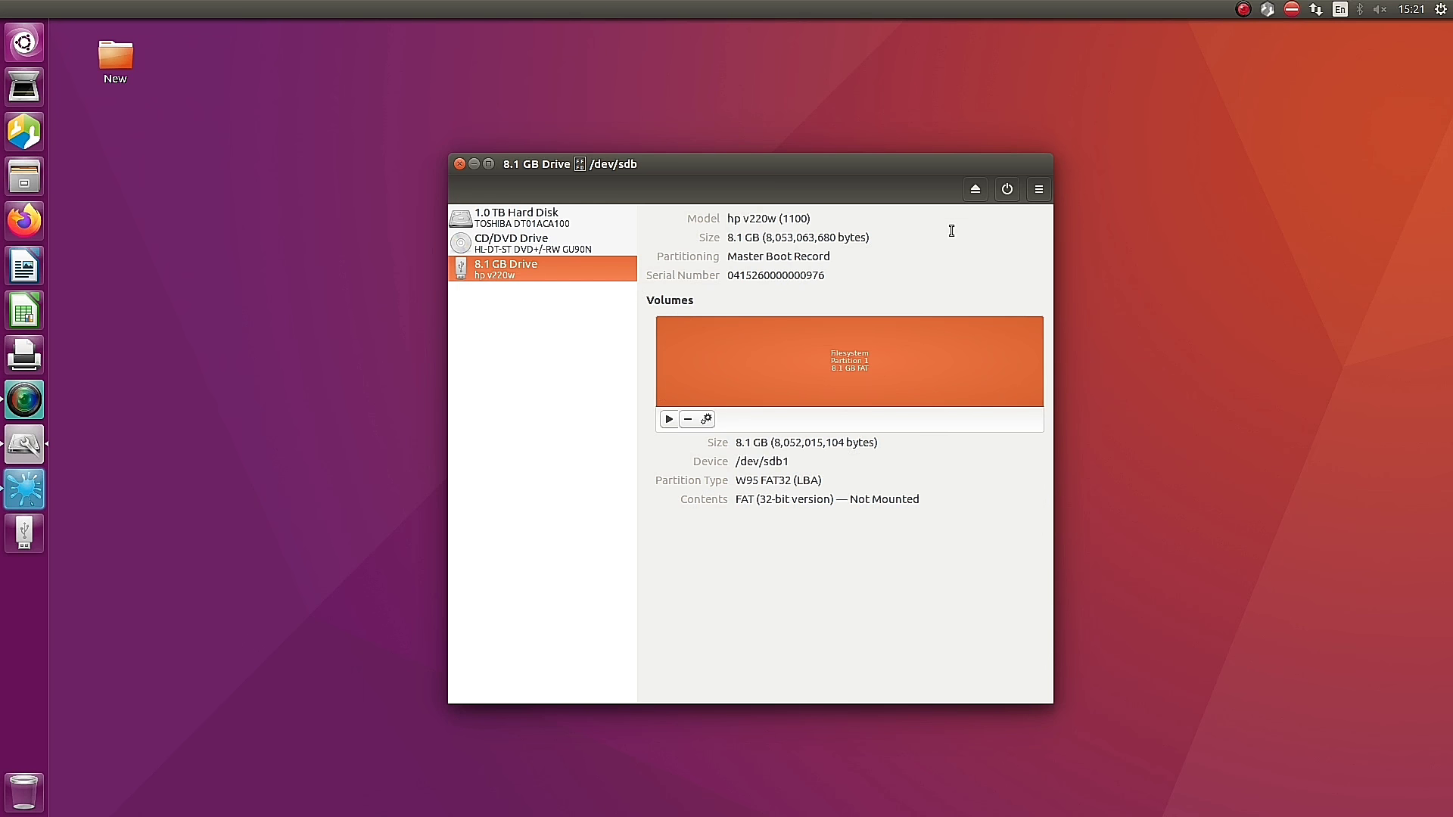
# Step: Close Disks, dismiss the unexpected-close notice and open the 8.1 GB Volume from the launcher
pyautogui.click(458, 163)
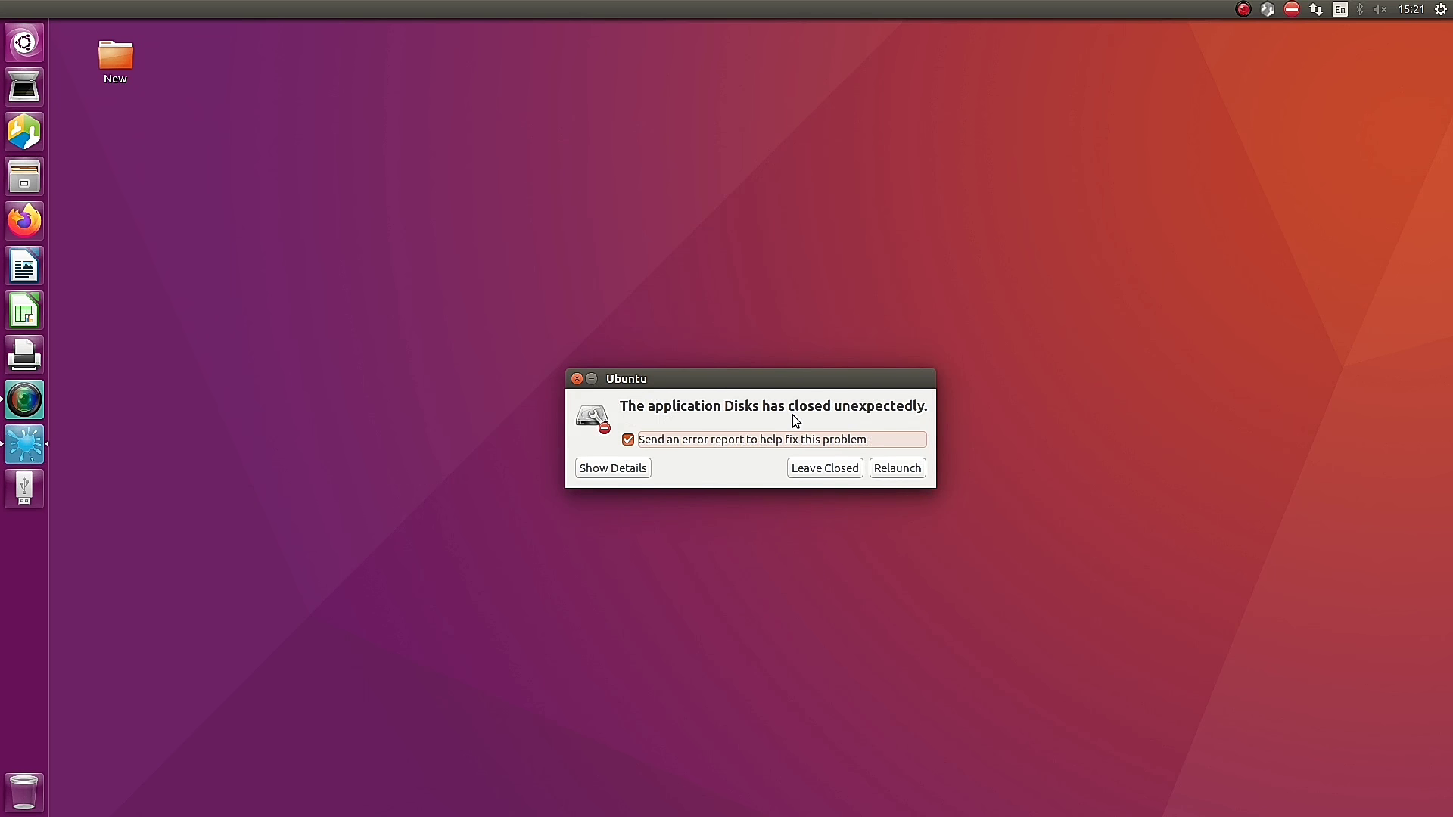
pyautogui.click(898, 468)
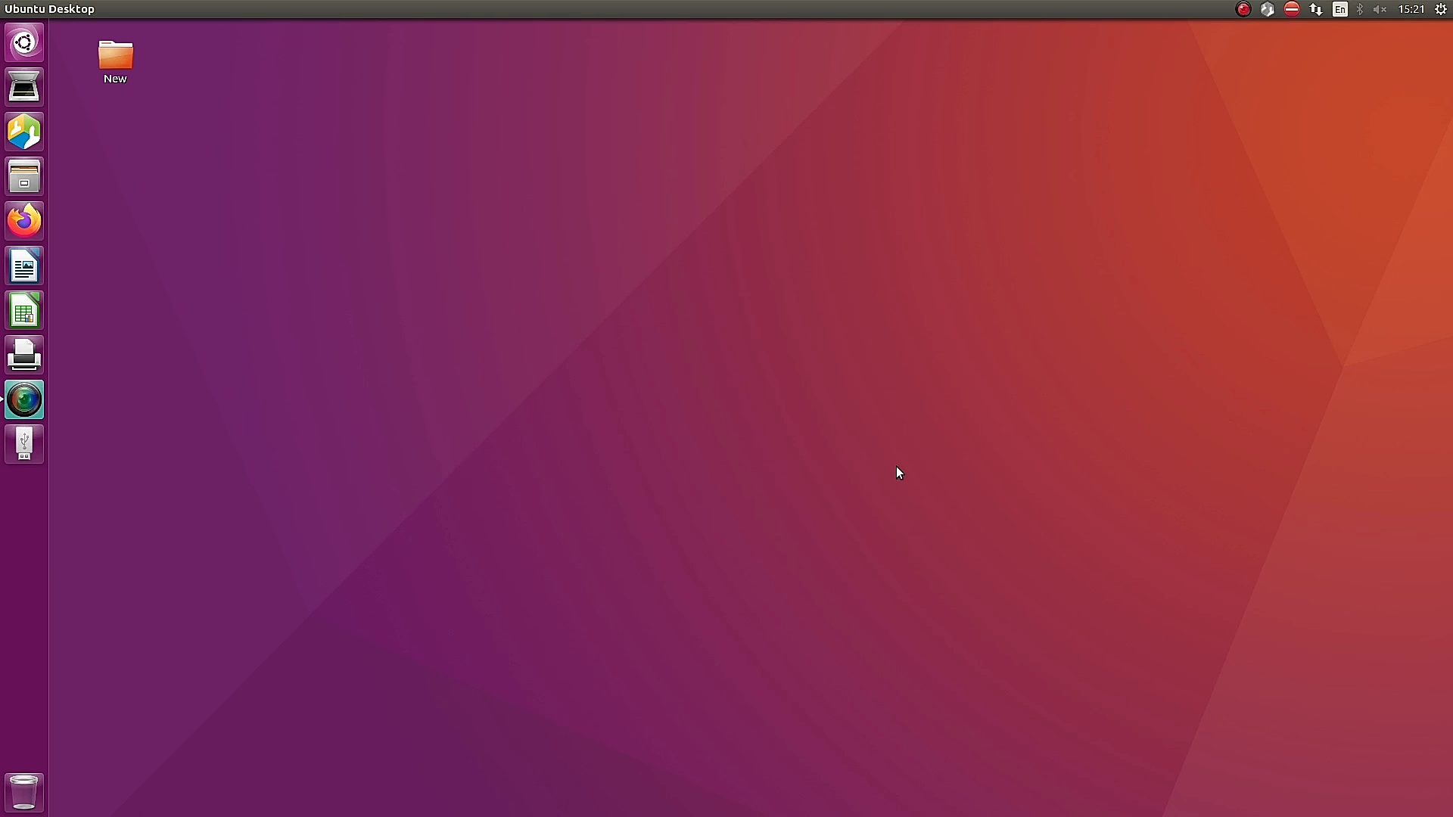
pyautogui.click(22, 445)
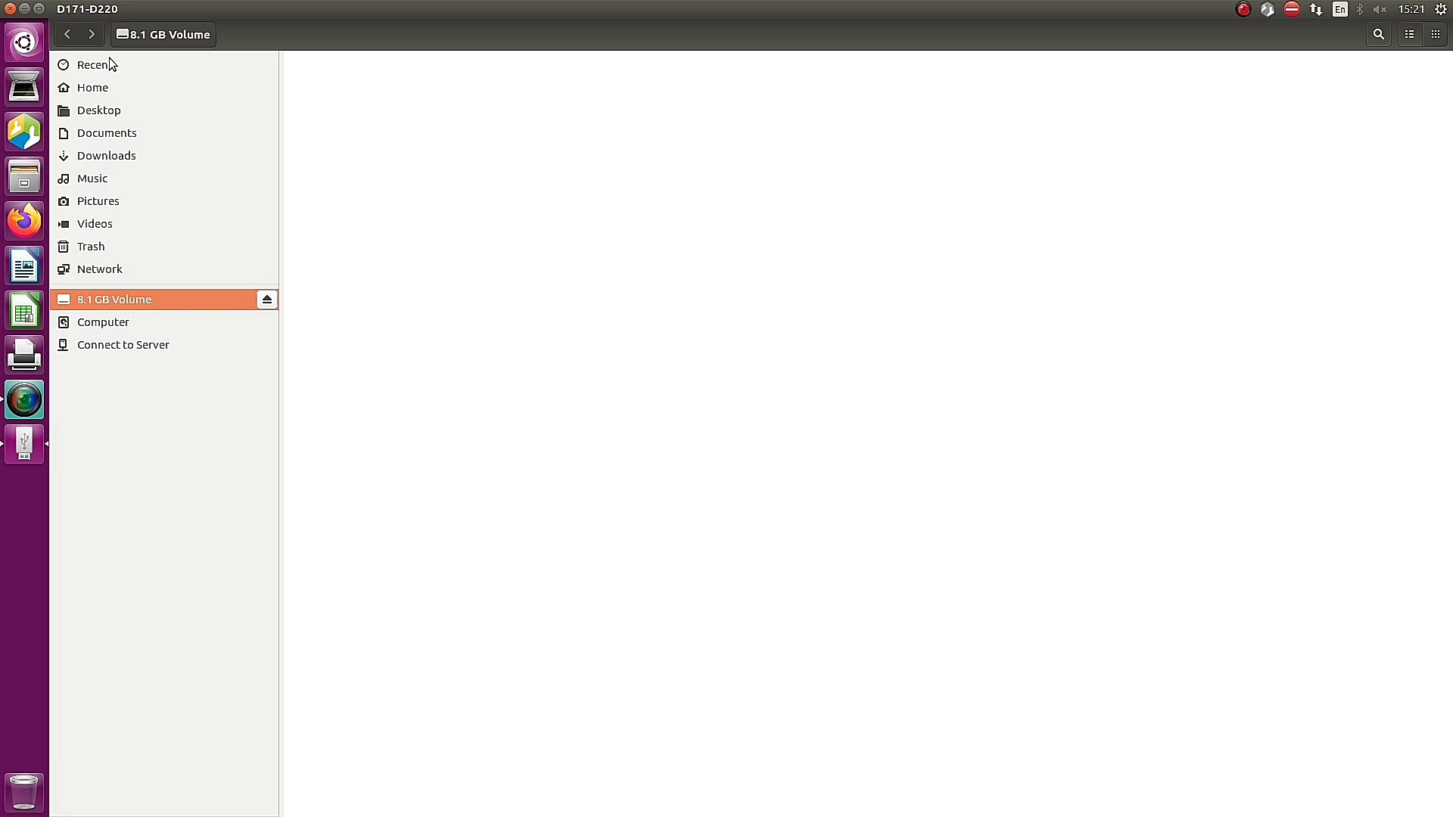
# Step: Close the file manager and copy the New folder from the desktop
pyautogui.click(109, 240)
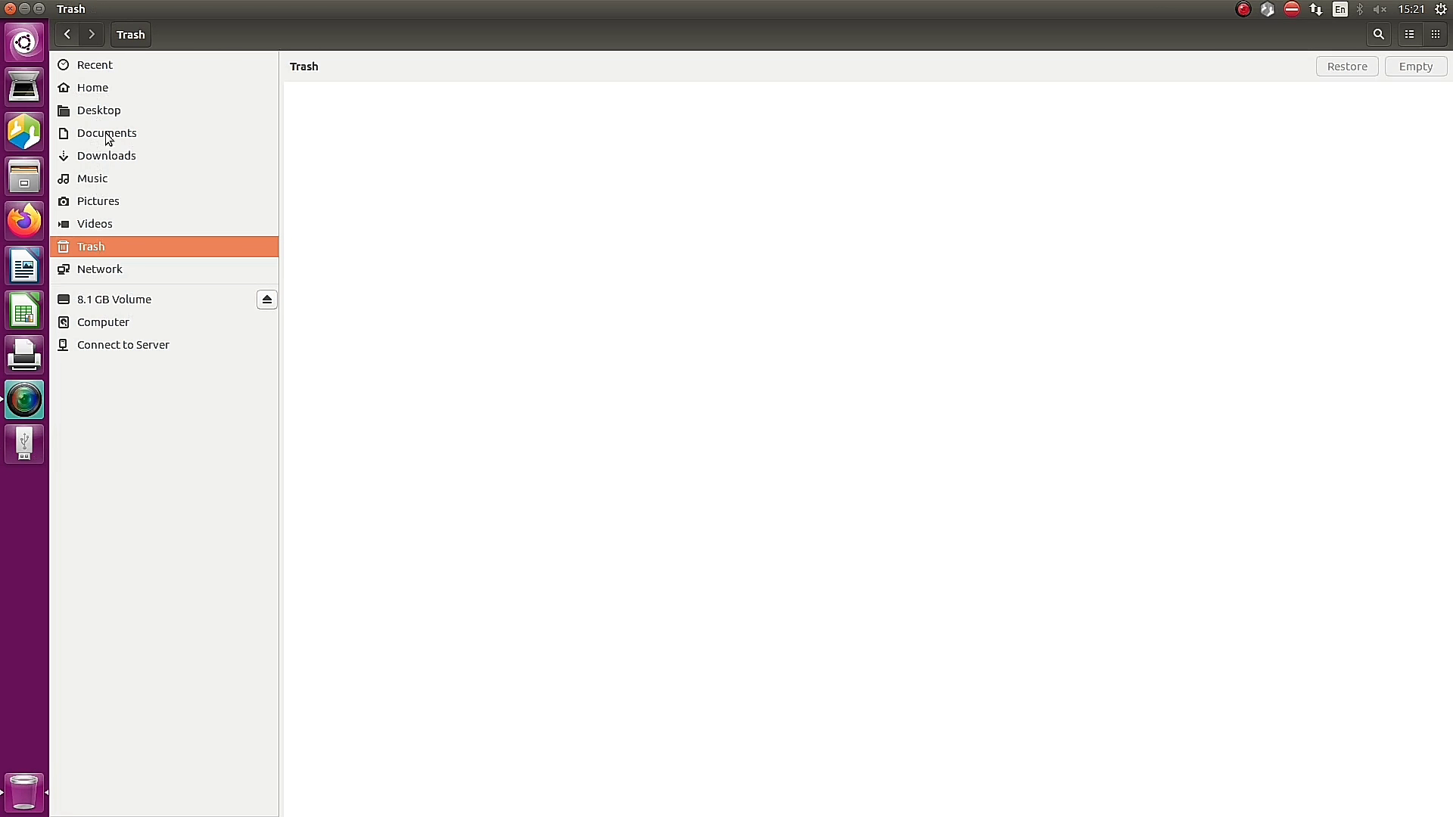
pyautogui.click(11, 9)
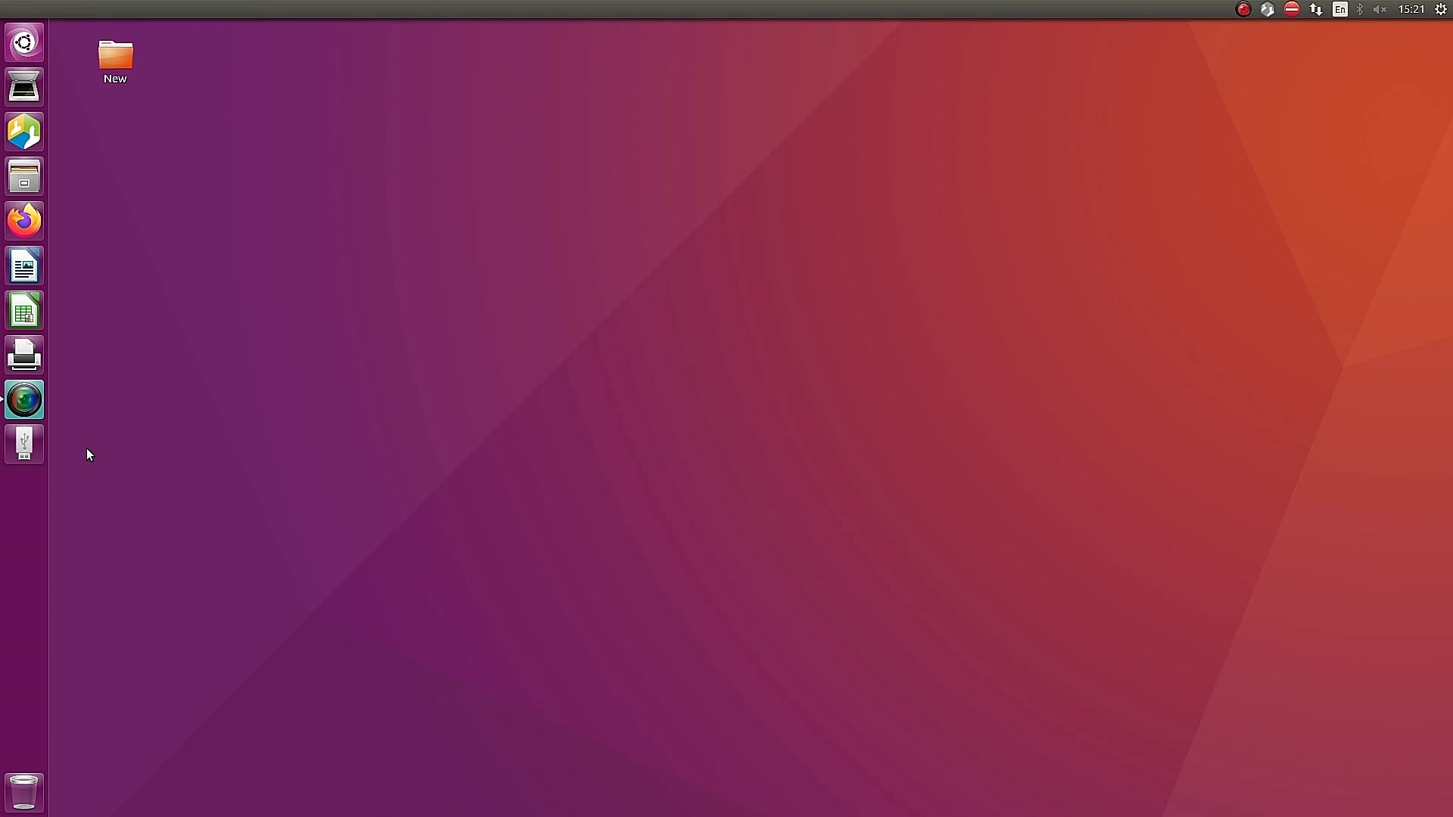
pyautogui.rightClick(116, 61)
pyautogui.click(163, 133)
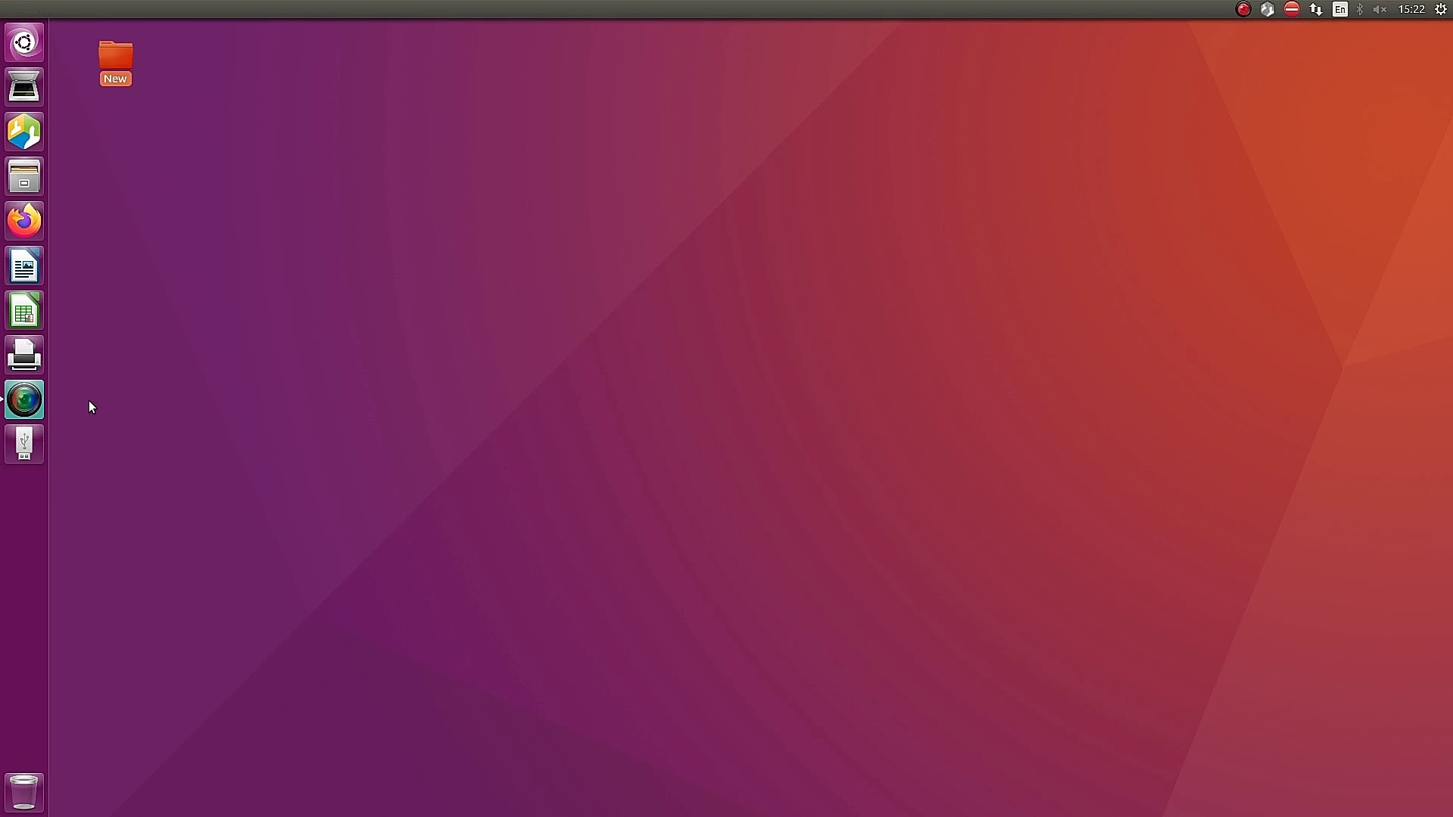
# Step: Paste the New folder onto the 8.1 GB Volume in Files
pyautogui.click(33, 448)
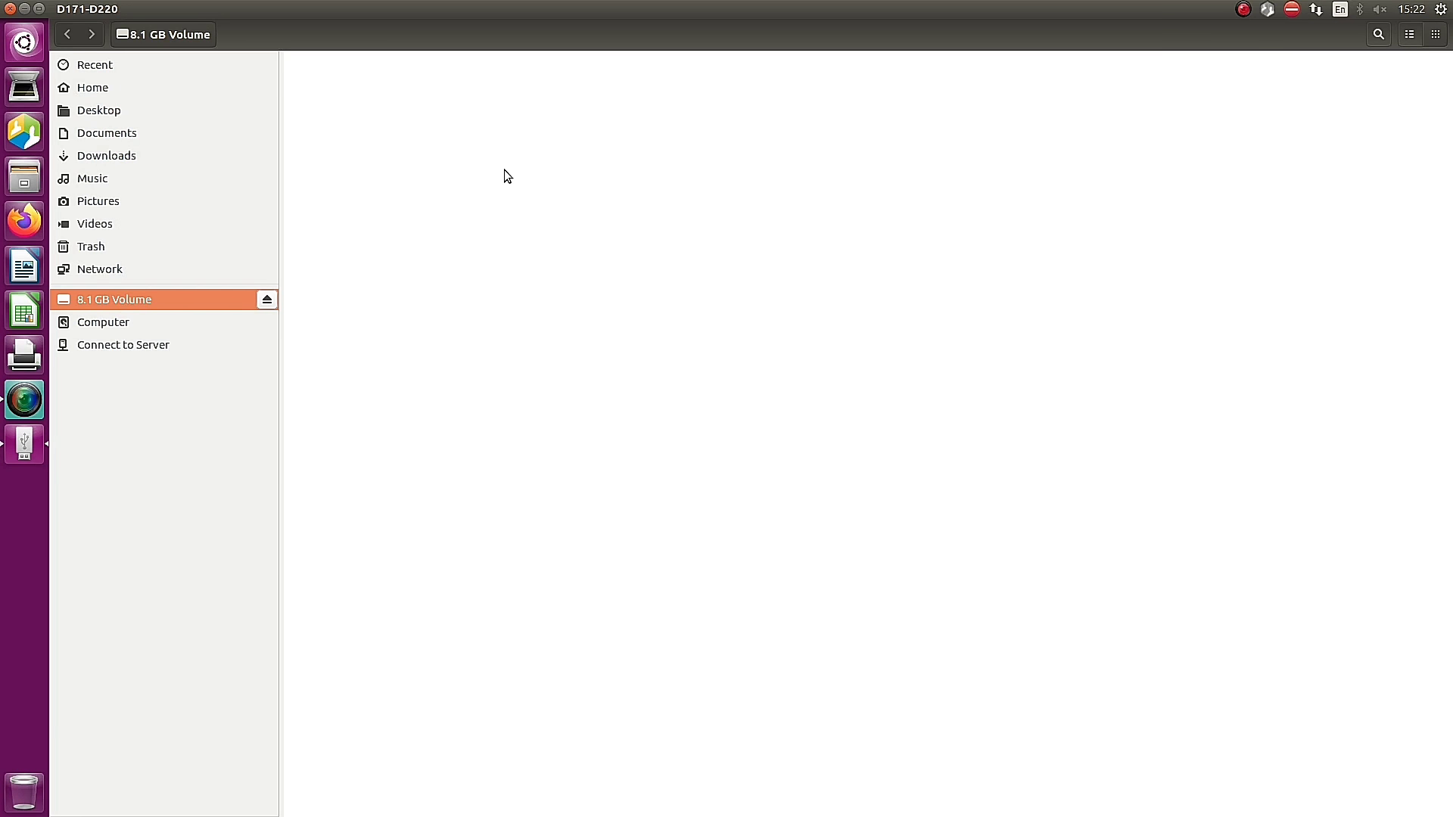
pyautogui.rightClick(362, 168)
pyautogui.click(412, 237)
pyautogui.click(362, 119)
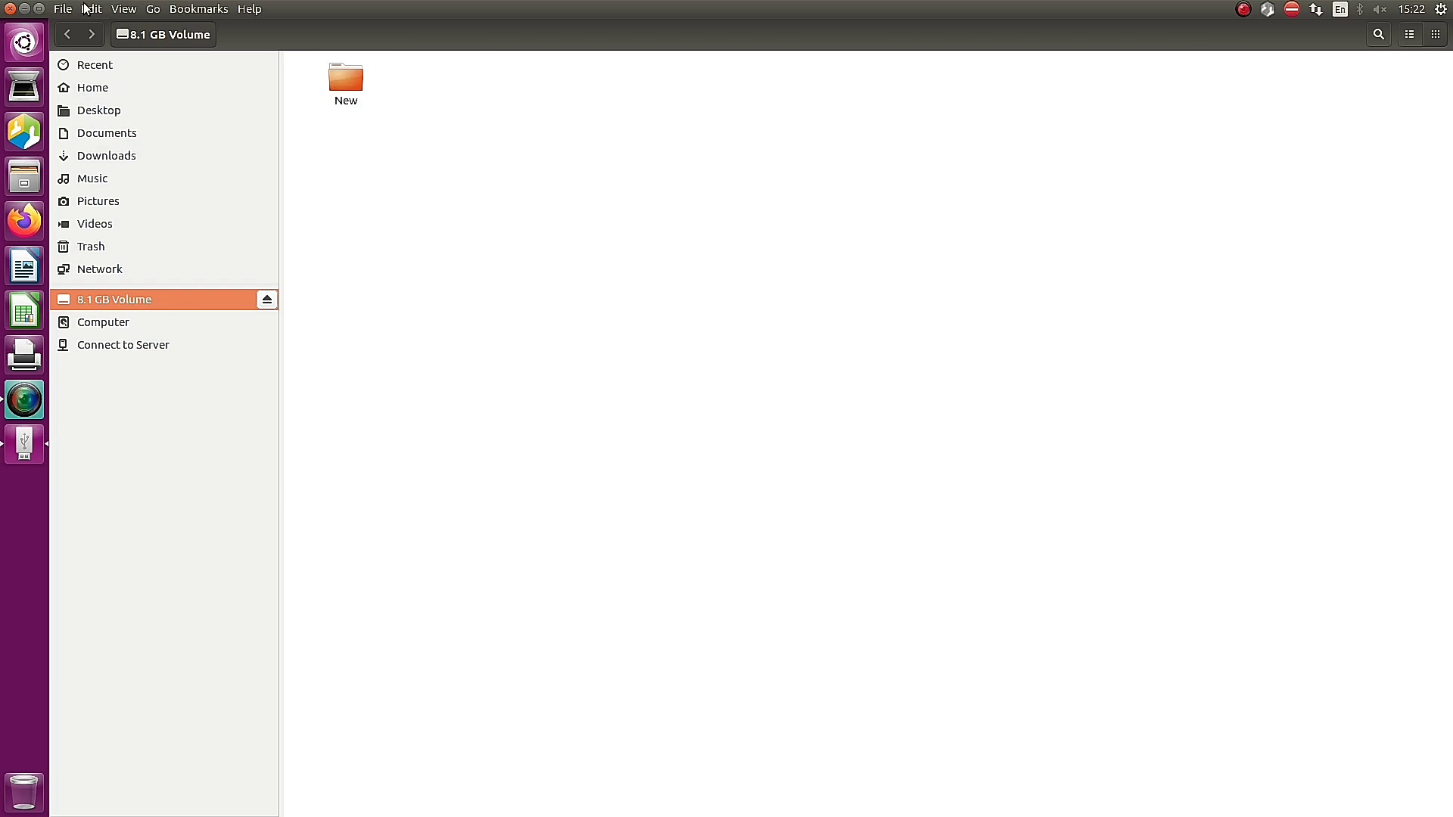
pyautogui.click(10, 8)
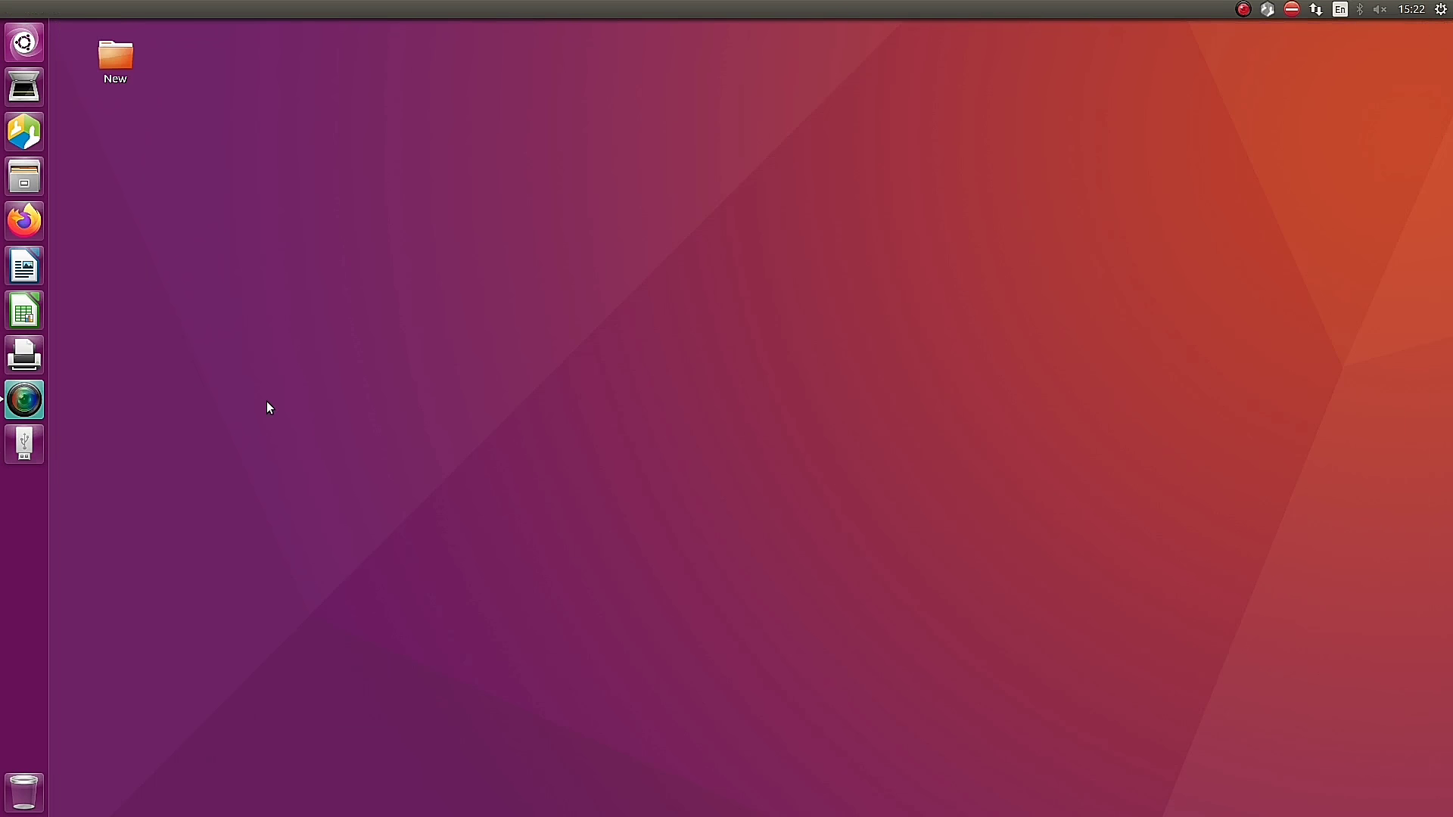
pyautogui.rightClick(23, 444)
pyautogui.click(71, 510)
pyautogui.rightClick(26, 457)
pyautogui.click(71, 509)
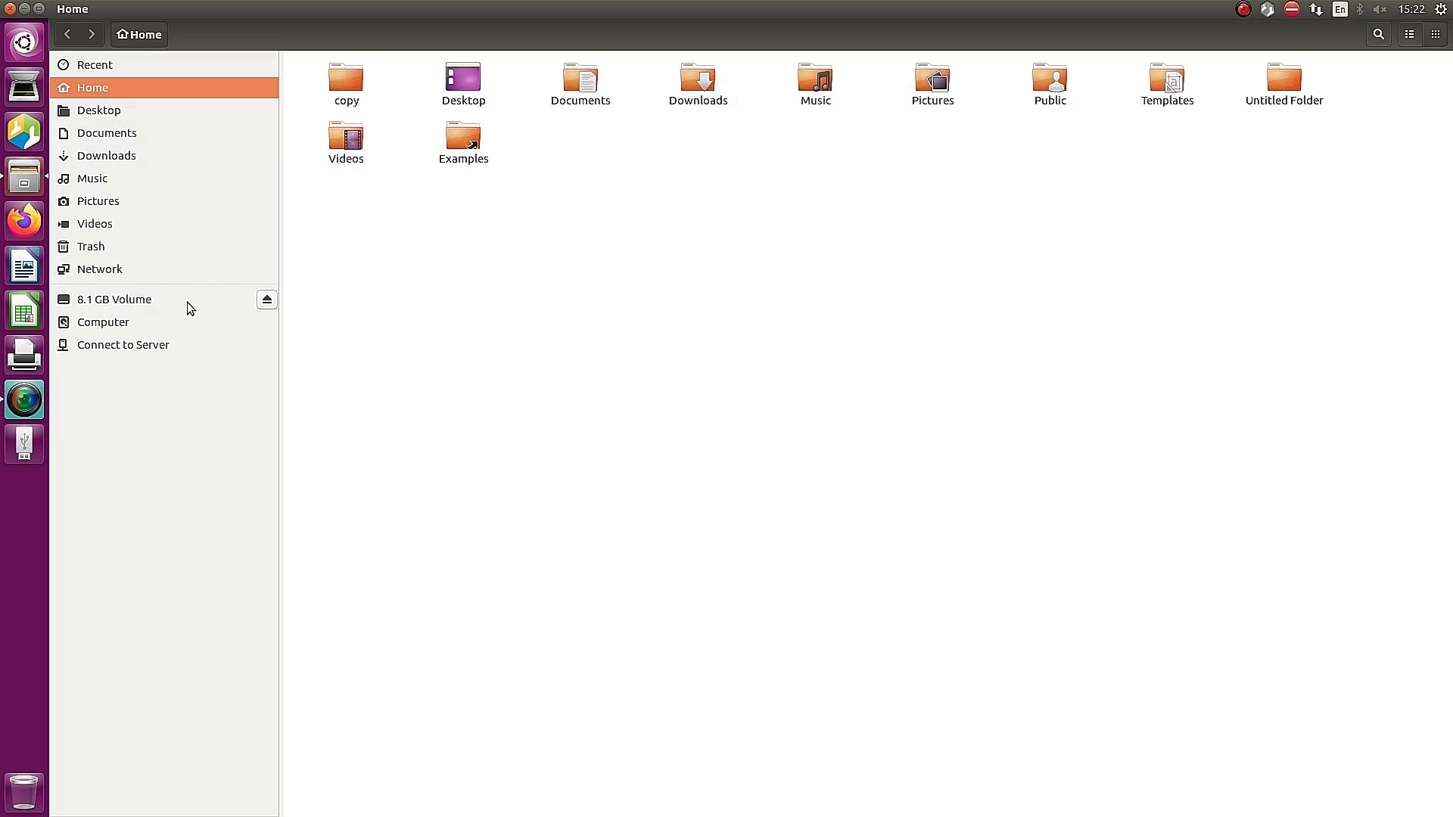
pyautogui.click(154, 299)
pyautogui.rightClick(163, 299)
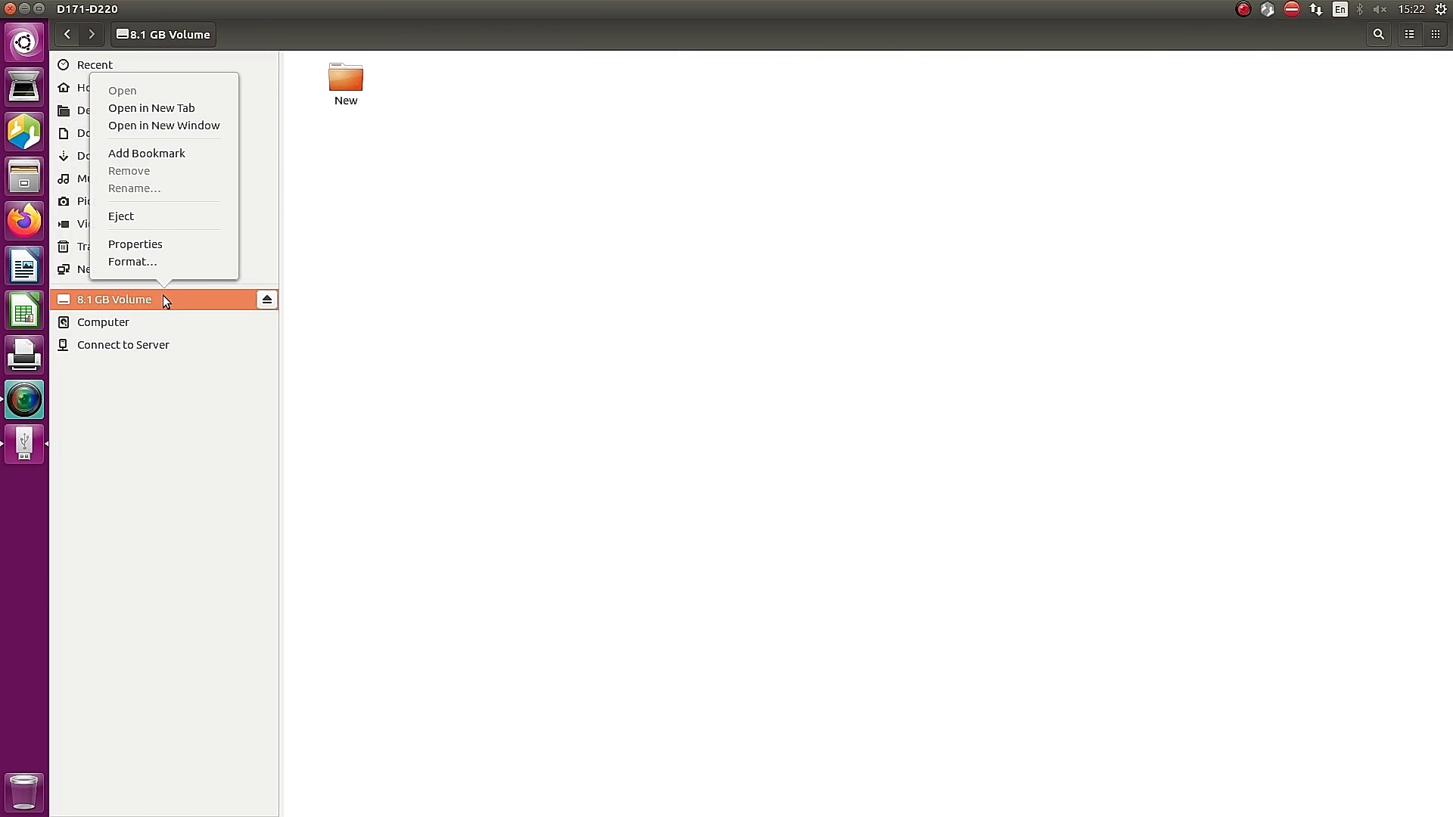
pyautogui.click(128, 247)
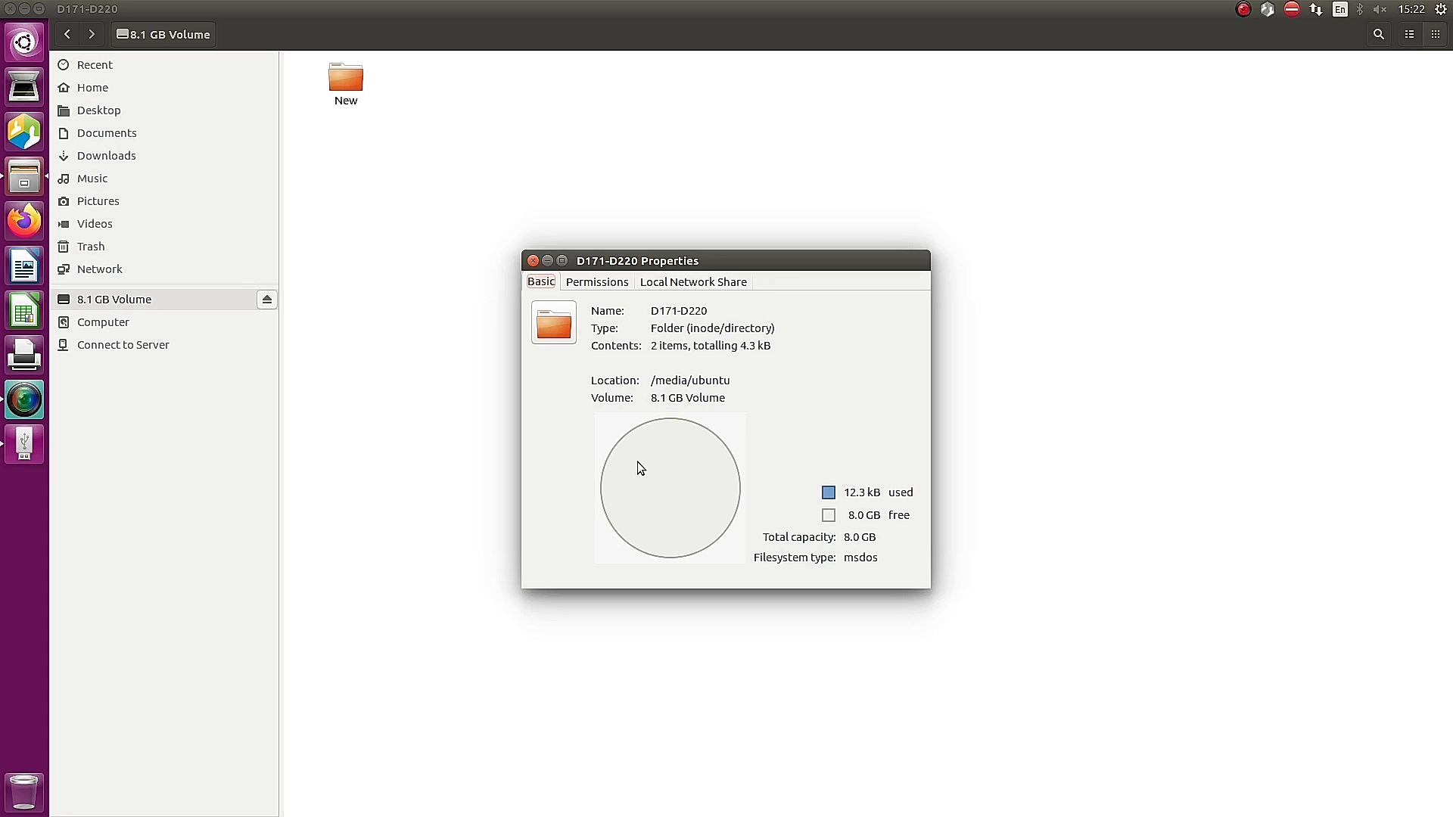
pyautogui.click(534, 262)
pyautogui.click(10, 10)
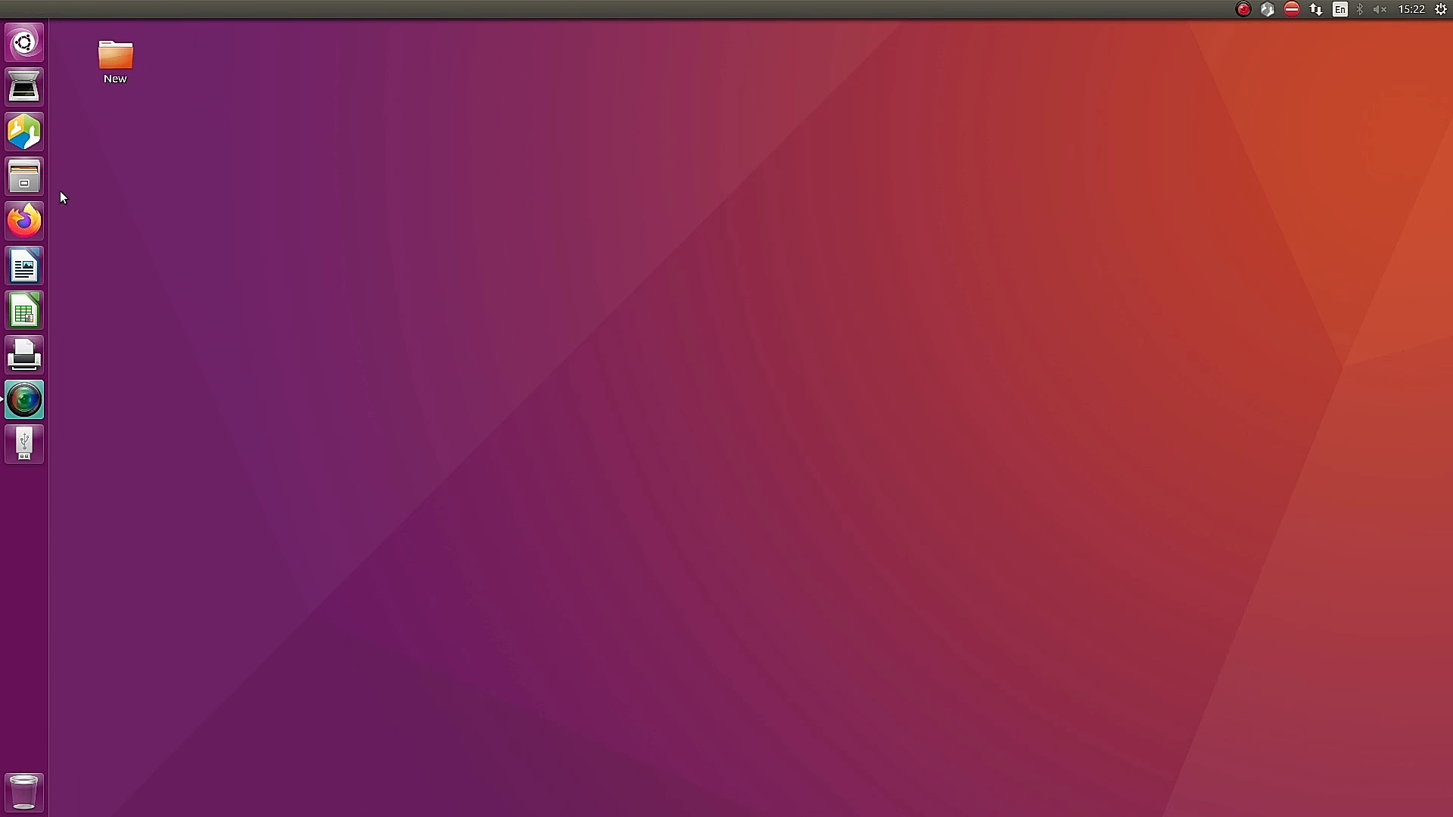
# Step: Eject the 8.1 GB Volume from its launcher icon options
pyautogui.rightClick(26, 451)
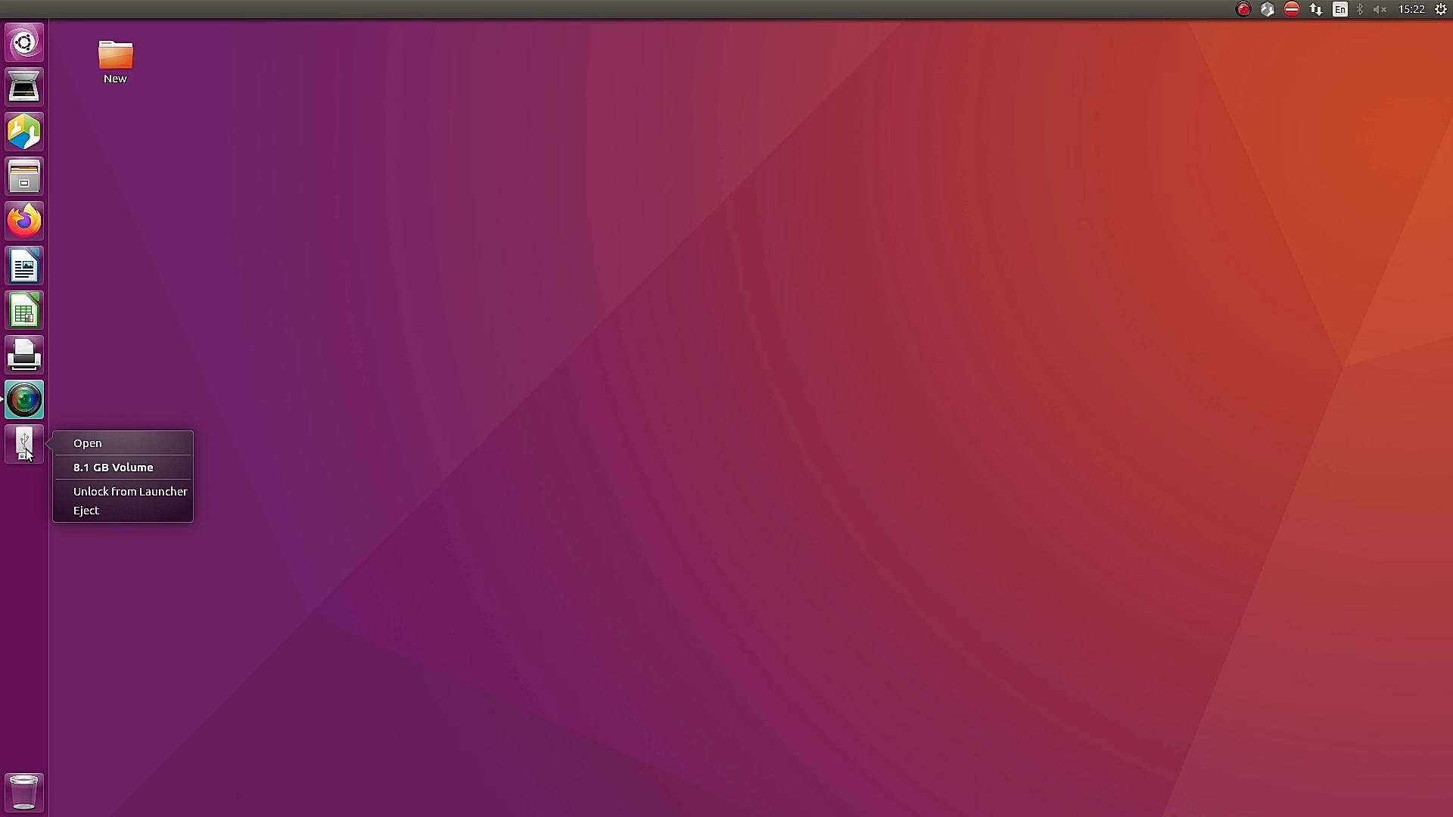
pyautogui.click(84, 515)
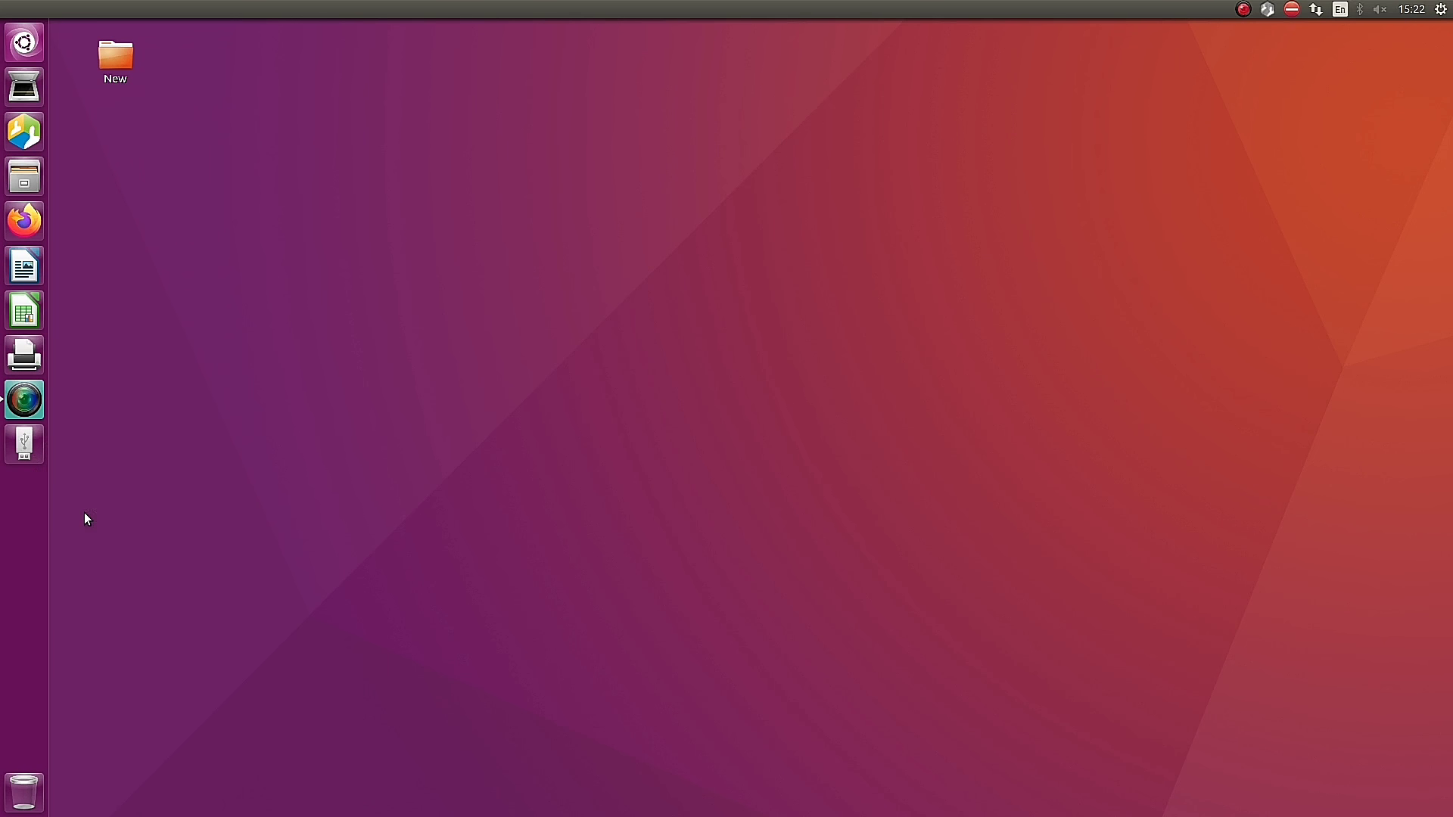